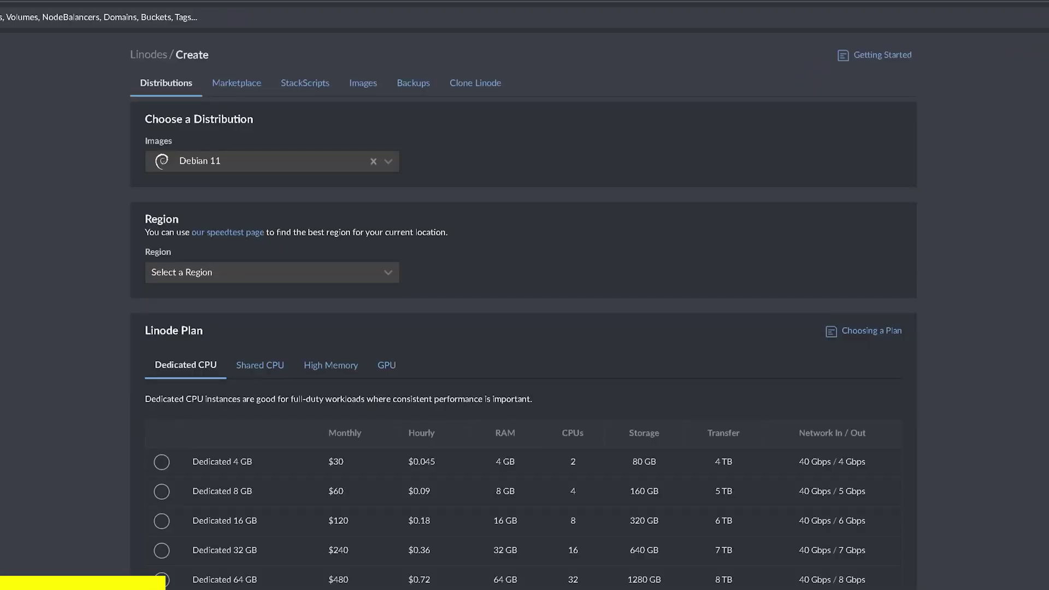
Browse the distribution images available for a new Linode, such as AlmaLinux and Alpine.
click(220, 84)
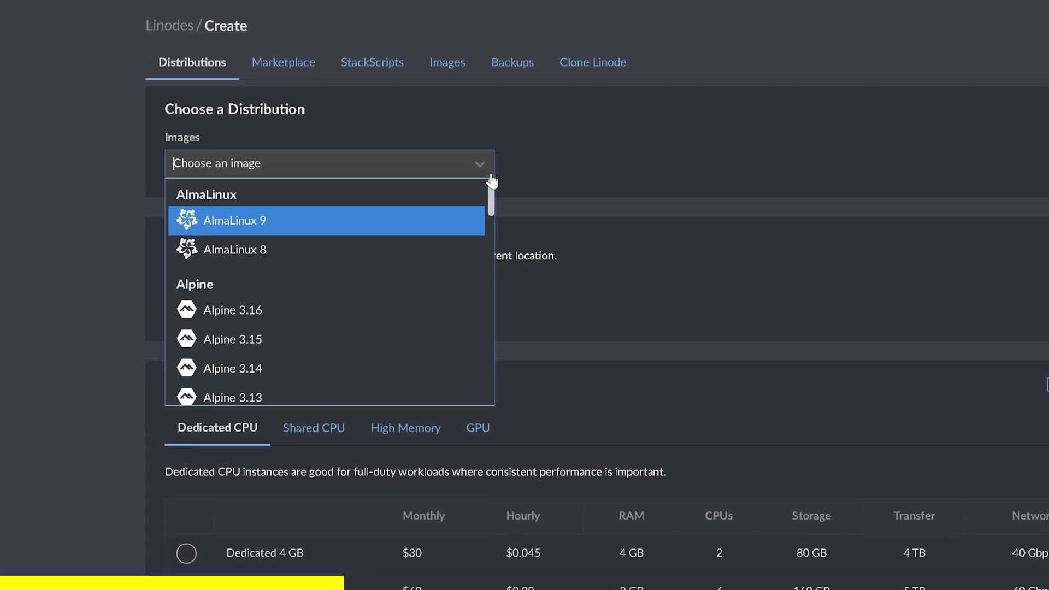
scroll(470, 208, down, 1)
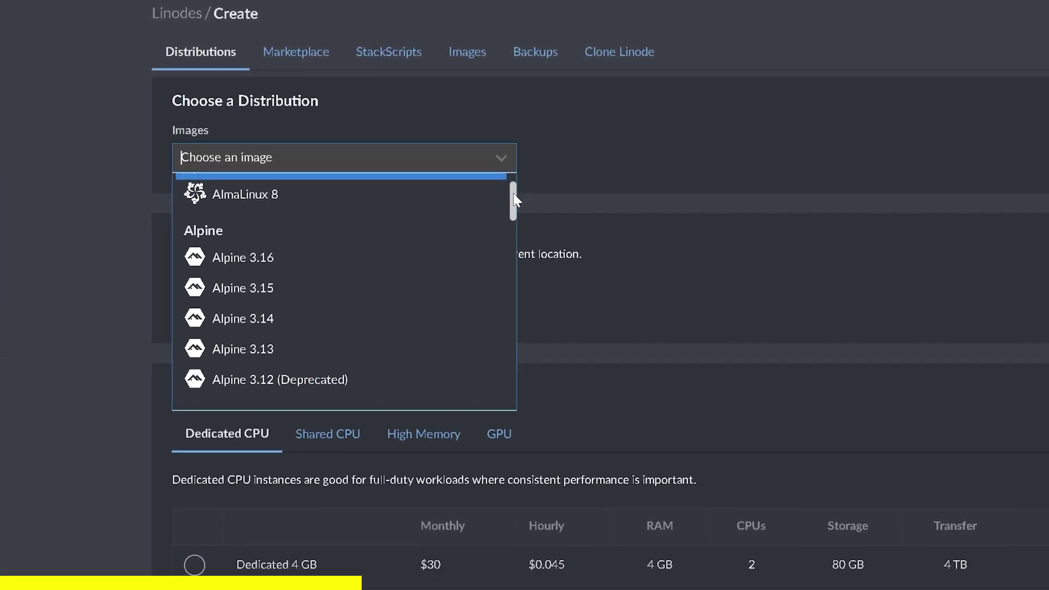
drag(516, 200, 635, 382)
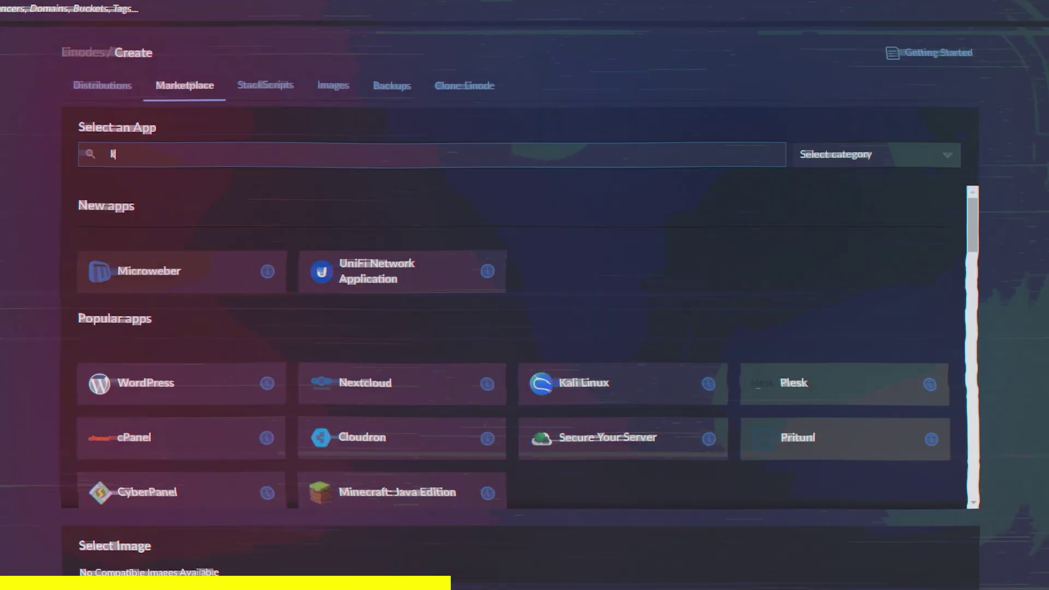
Choose the Kali Linux Marketplace app and enter dbtech as its VNC user along with the VNC user password.
click(180, 243)
scroll(386, 433, down, 5)
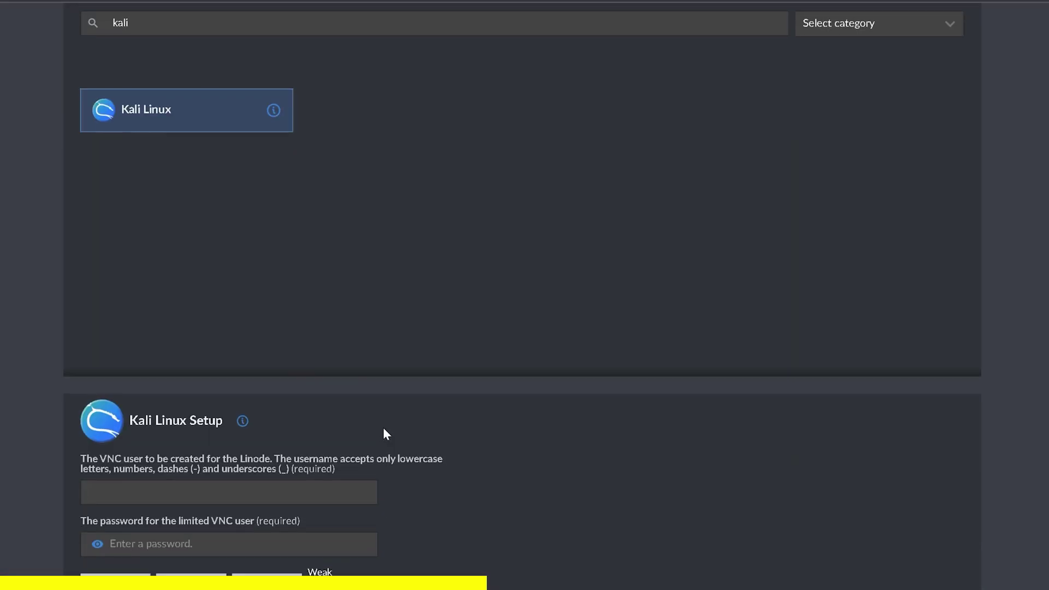
click(229, 344)
text(dbtech)
key(Tab)
text(**********)
scroll(284, 431, down, 15)
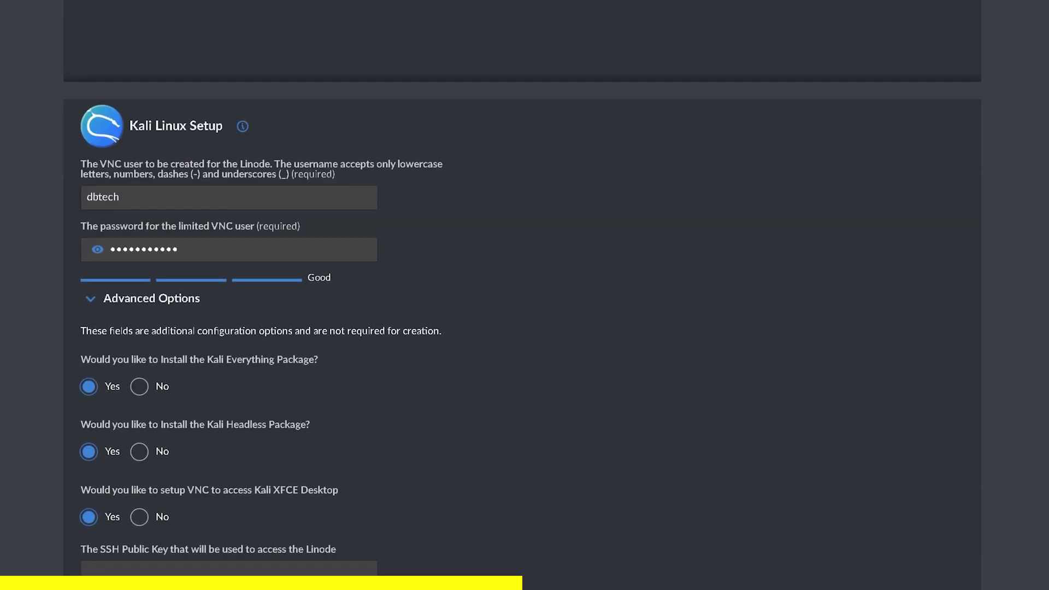
Enter the Linode's root password, select the extra options further down the form and create the instance.
scroll(284, 432, down, 10)
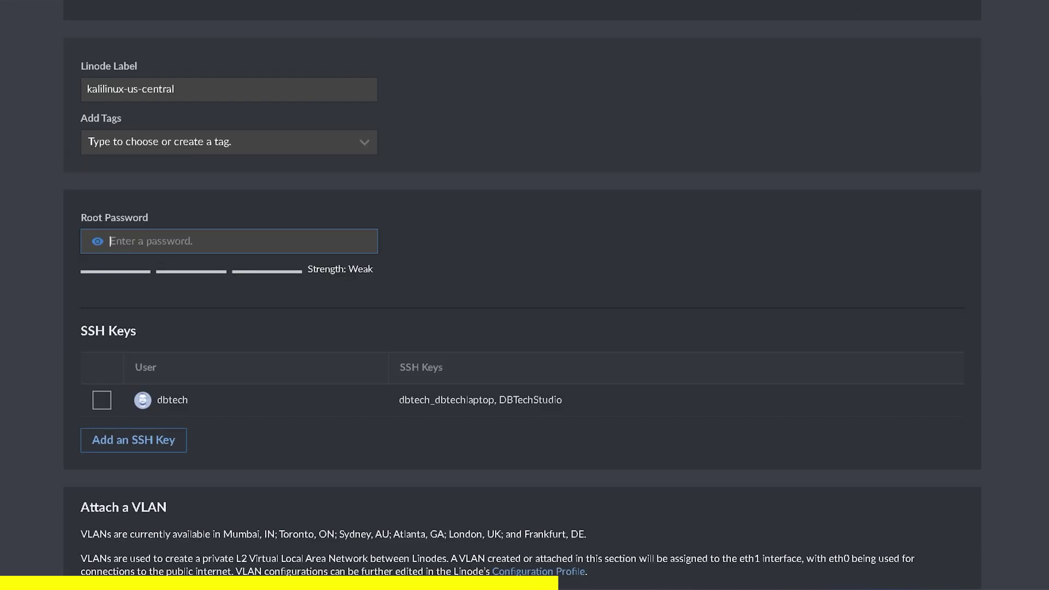
text(************)
scroll(524, 327, down, 6)
click(88, 362)
click(88, 419)
click(923, 574)
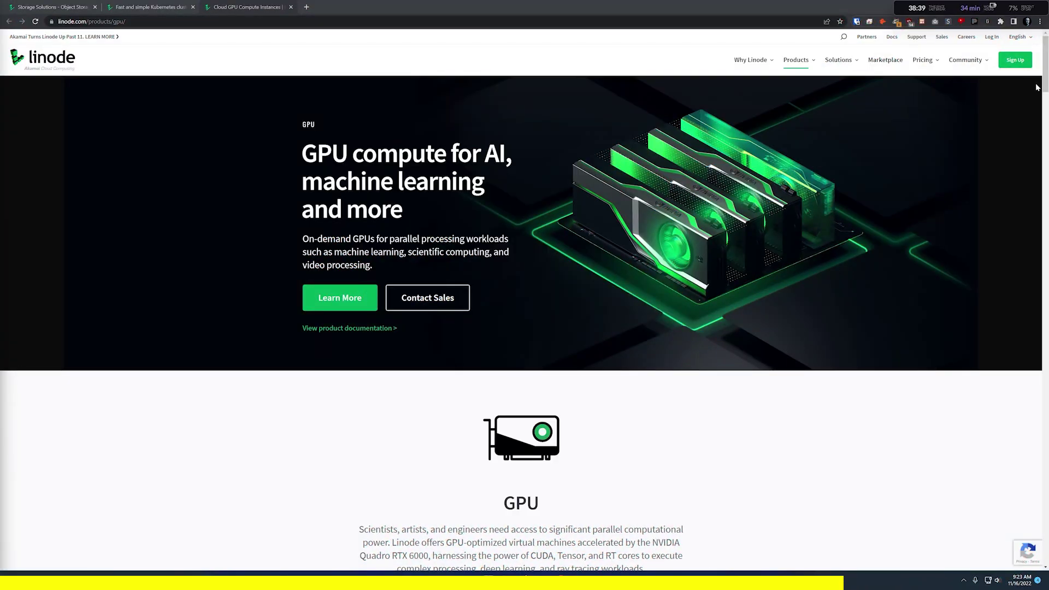
scroll(1034, 104, down, 3)
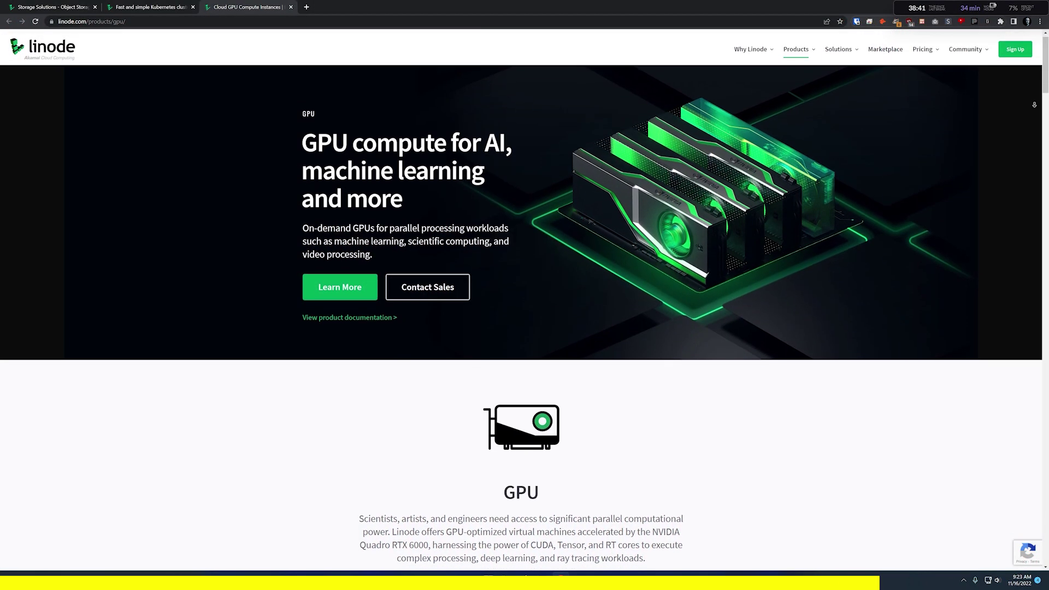
scroll(1034, 119, down, 1)
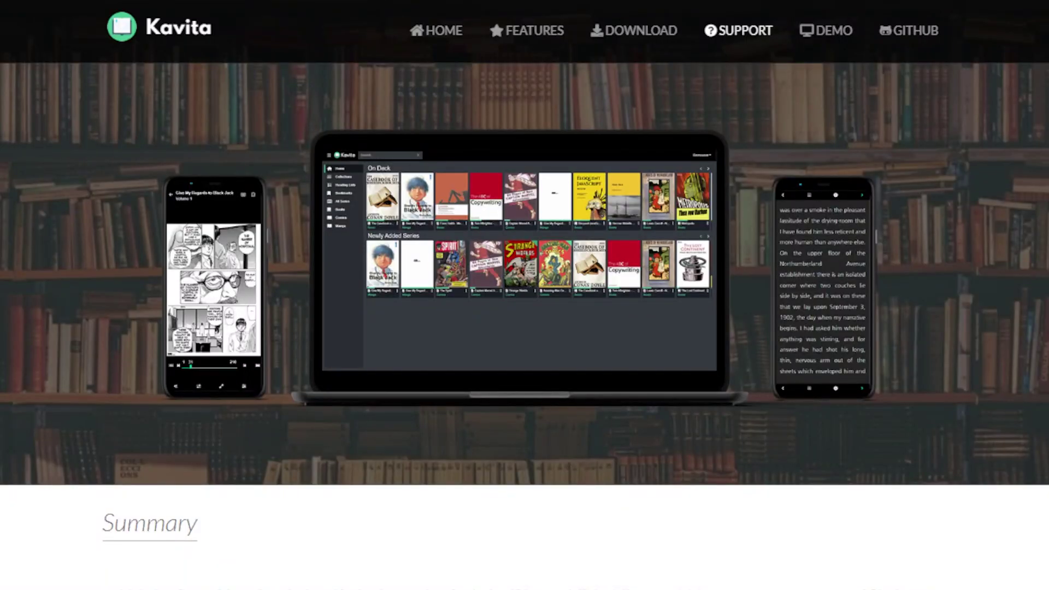
Examine the Kavita website's summary, demo details and feature overview.
scroll(524, 328, down, 10)
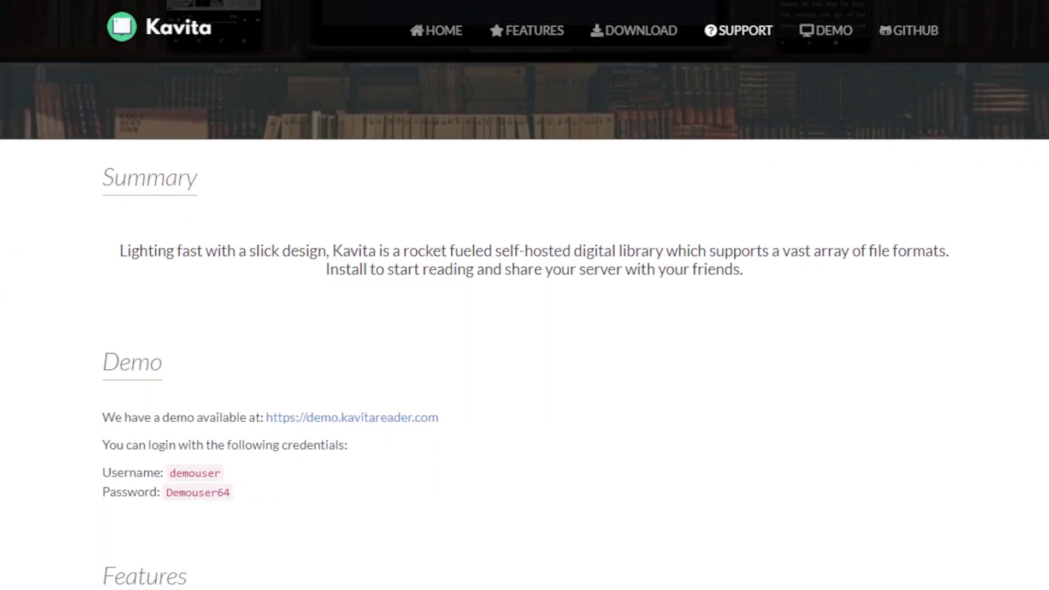
scroll(524, 328, down, 5)
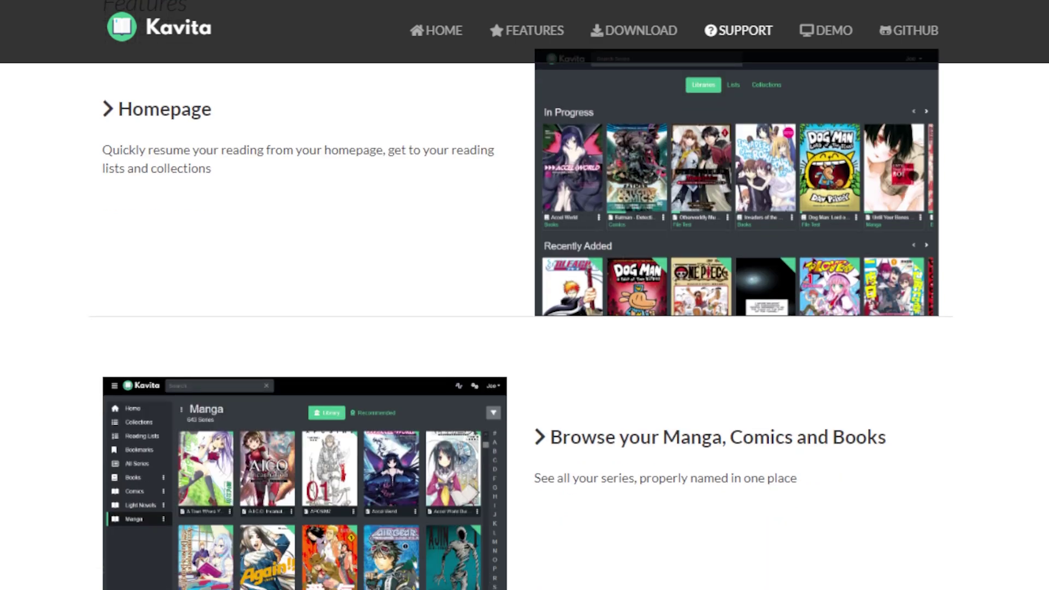
scroll(524, 328, down, 10)
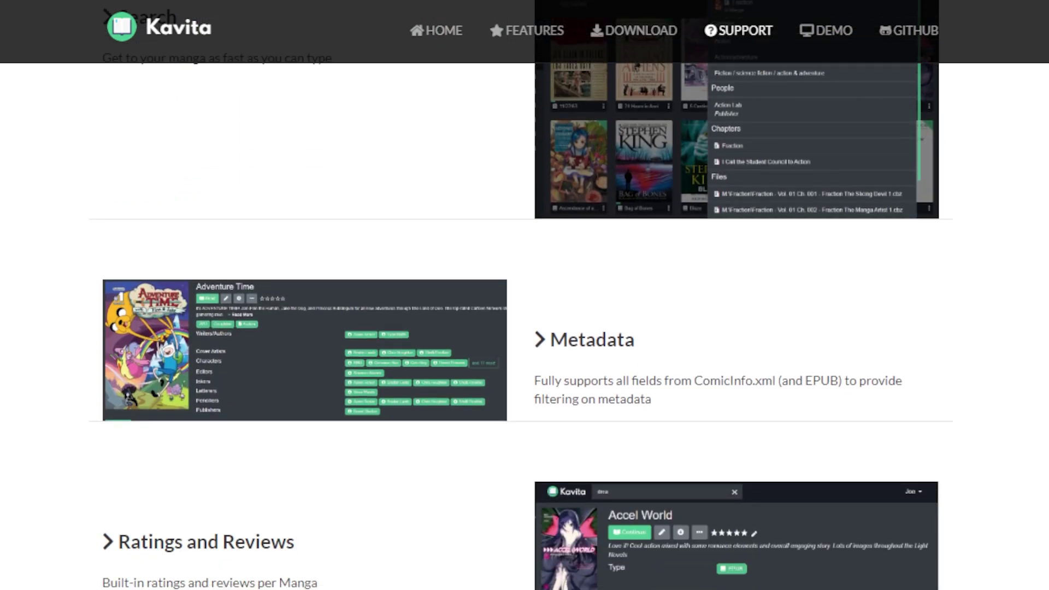
scroll(524, 328, down, 10)
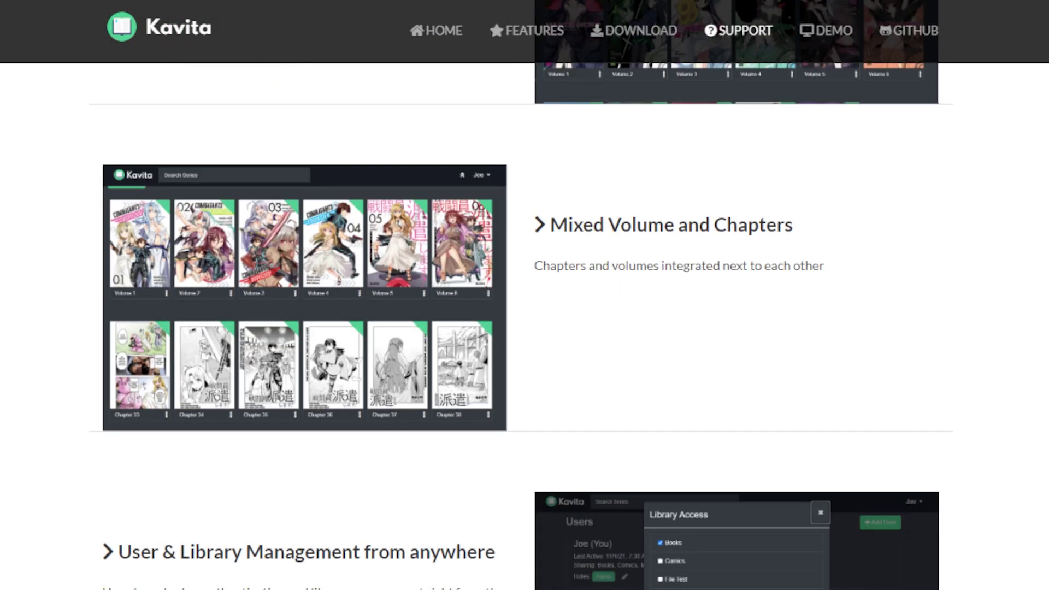
scroll(524, 328, down, 10)
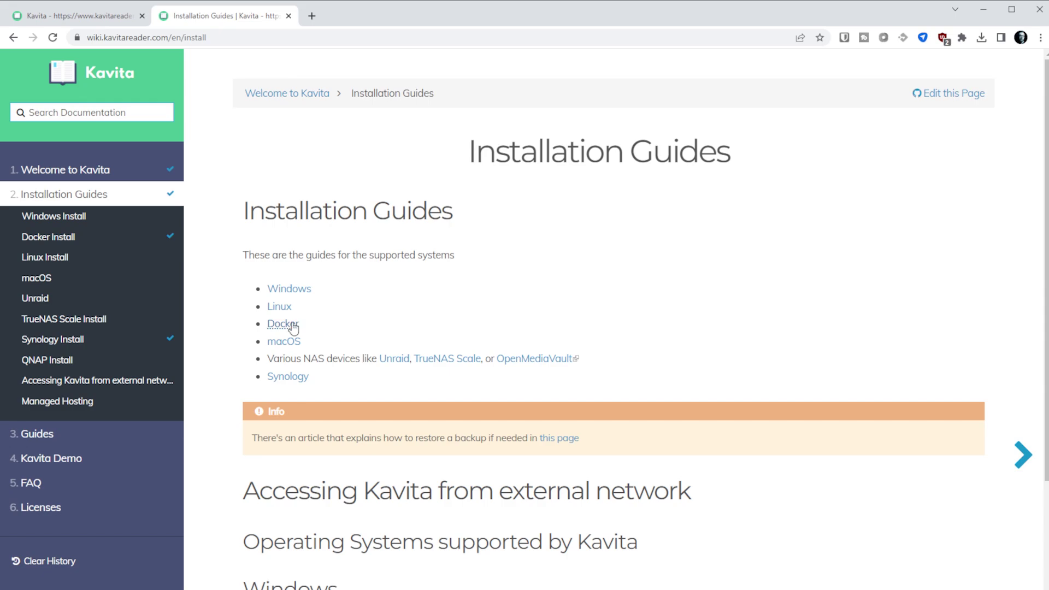
Review Kavita's Docker install guide and the tags of the kizaing/kavita image on Docker Hub.
scroll(305, 332, down, 4)
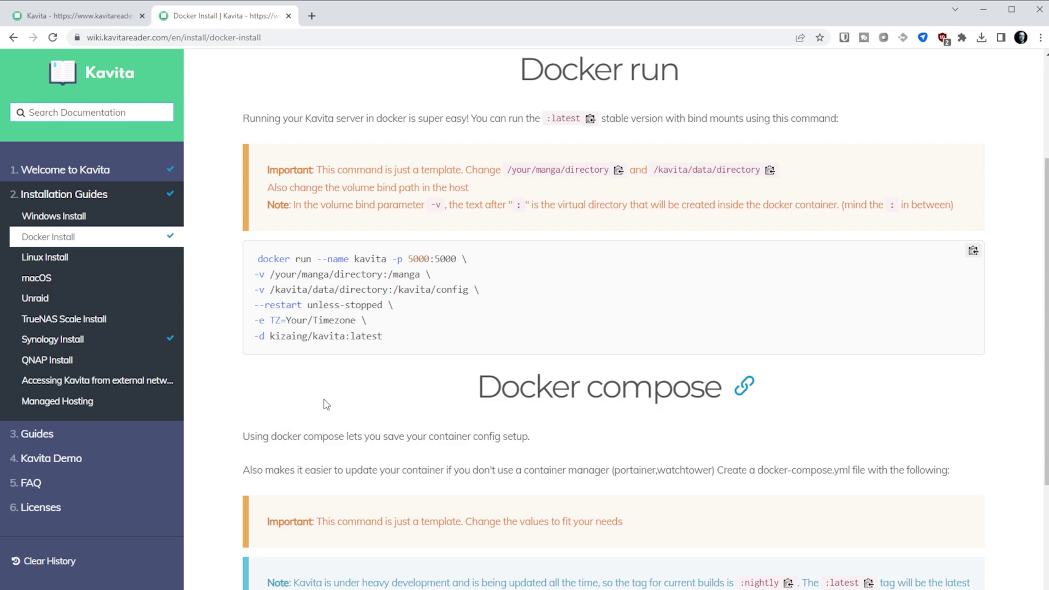
scroll(326, 404, down, 9)
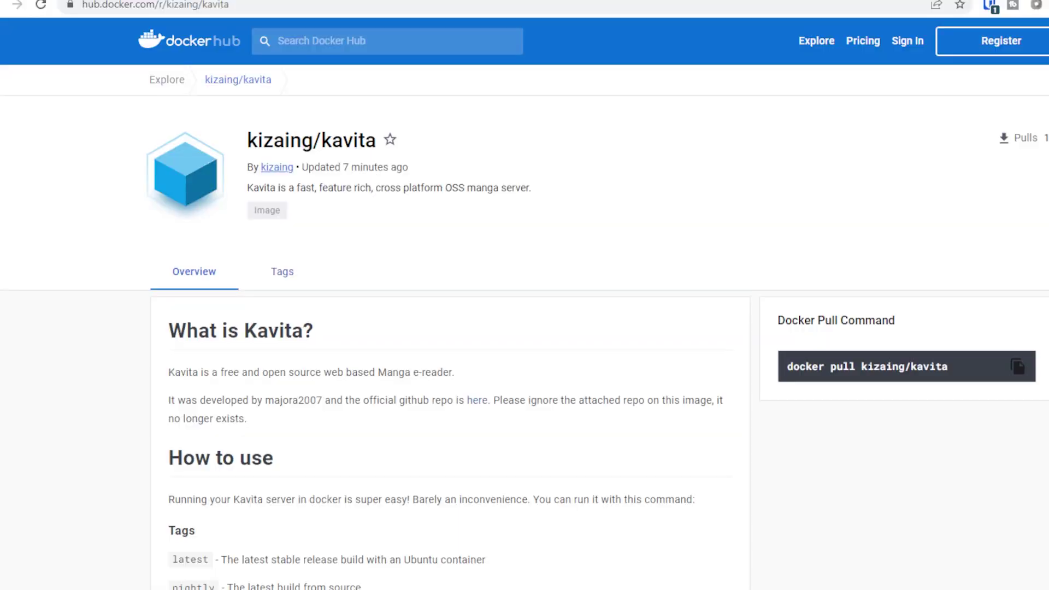
click(292, 275)
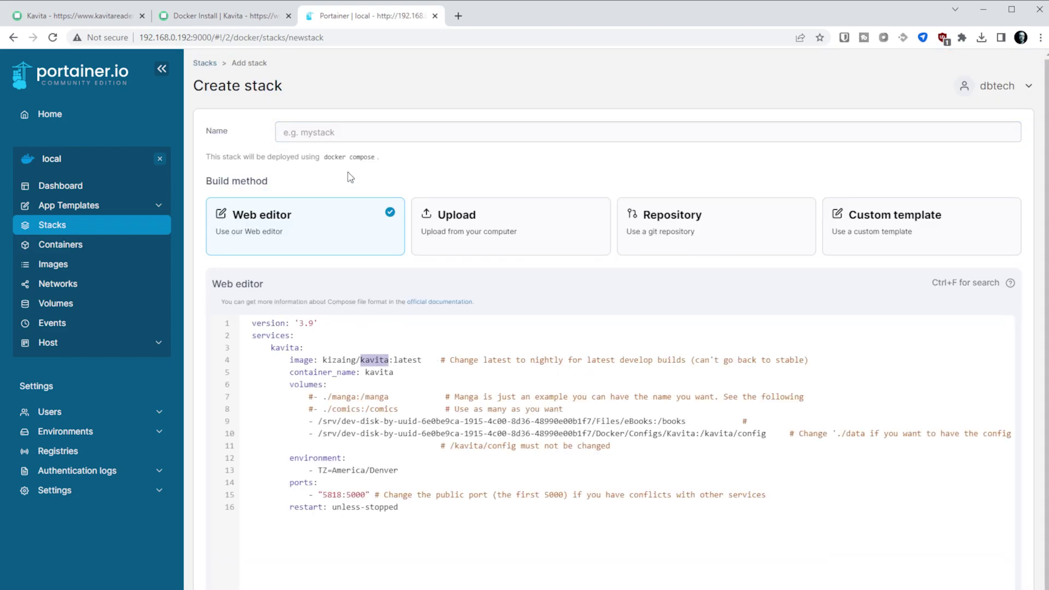
Name the new Portainer stack kavita and deploy it with the prepared compose file.
click(343, 139)
text(kavita)
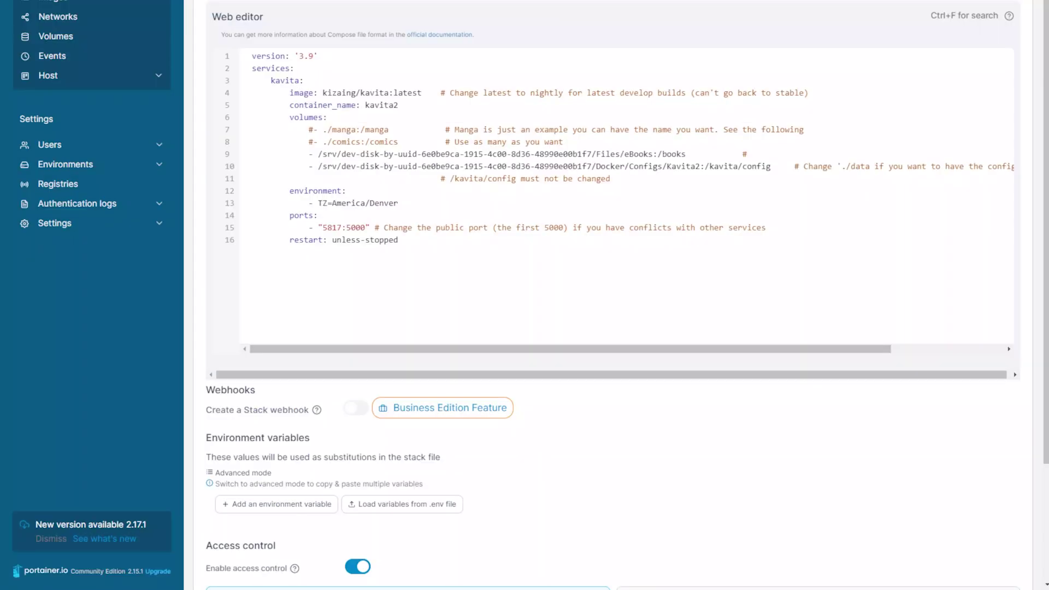
scroll(612, 327, down, 3)
click(246, 548)
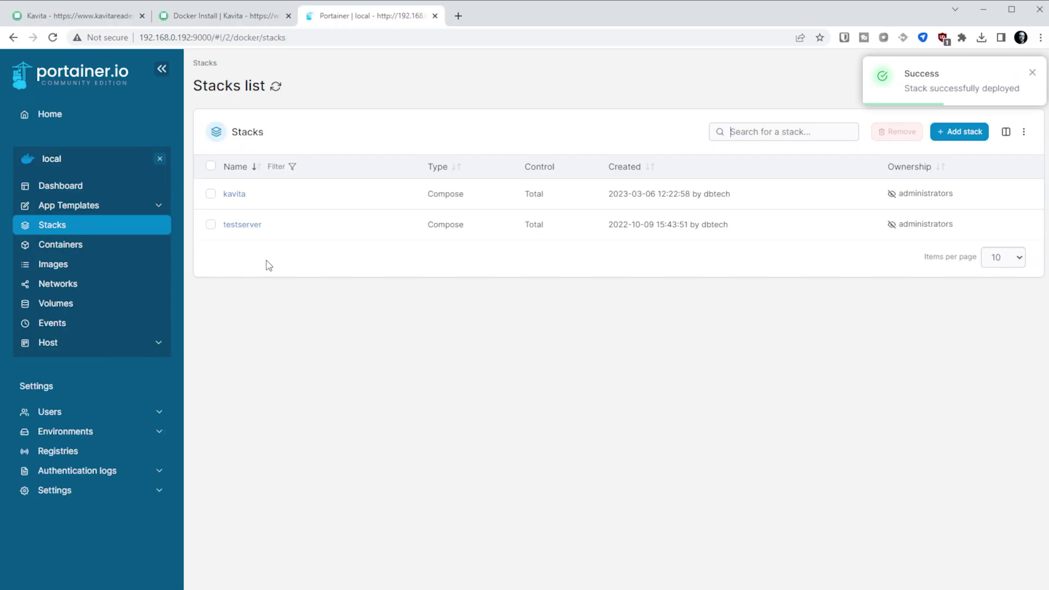
Open the kavita stack's web interface on published port 5818 and register an admin account with the username dbtech and a password.
click(234, 195)
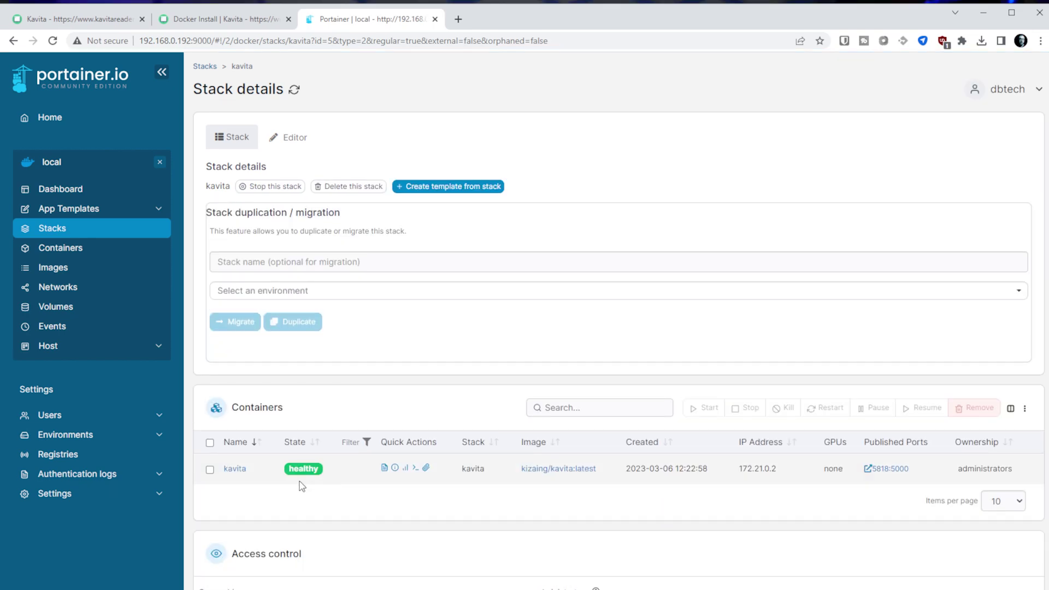
click(874, 469)
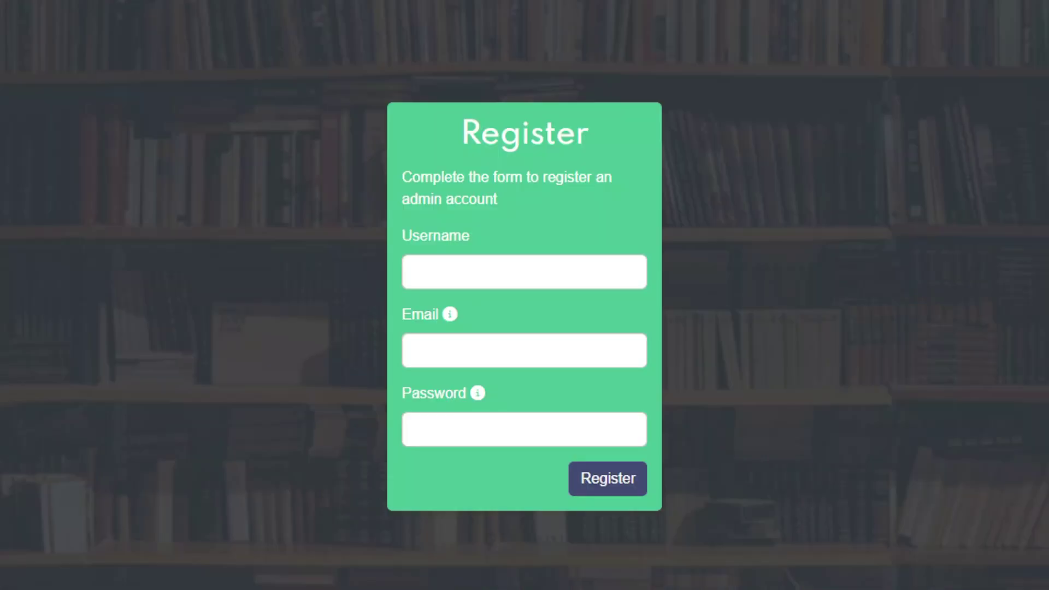
click(496, 268)
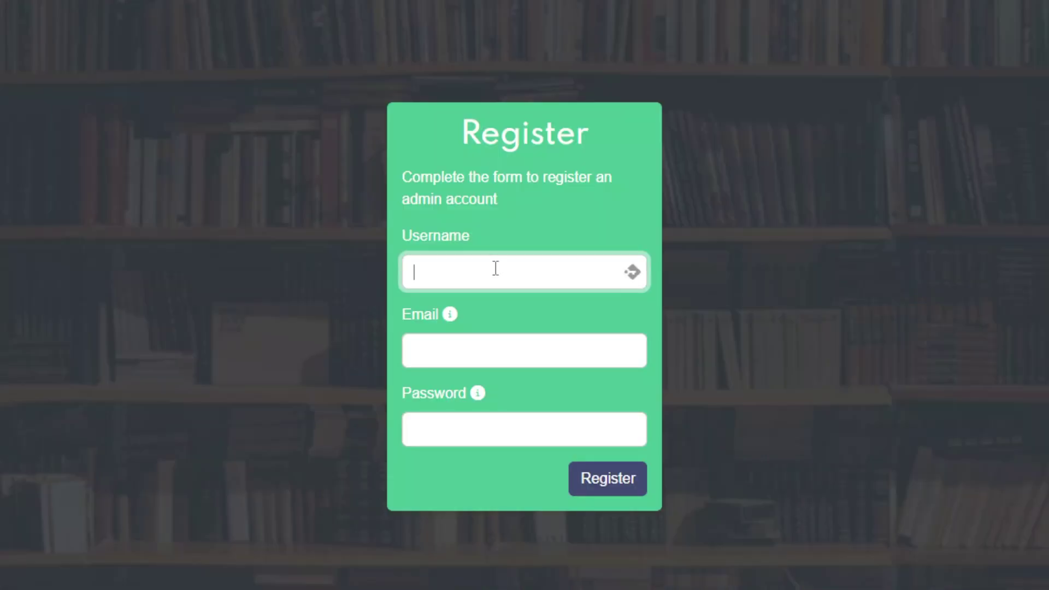
text(dbtech)
key(Tab)
key(Tab)
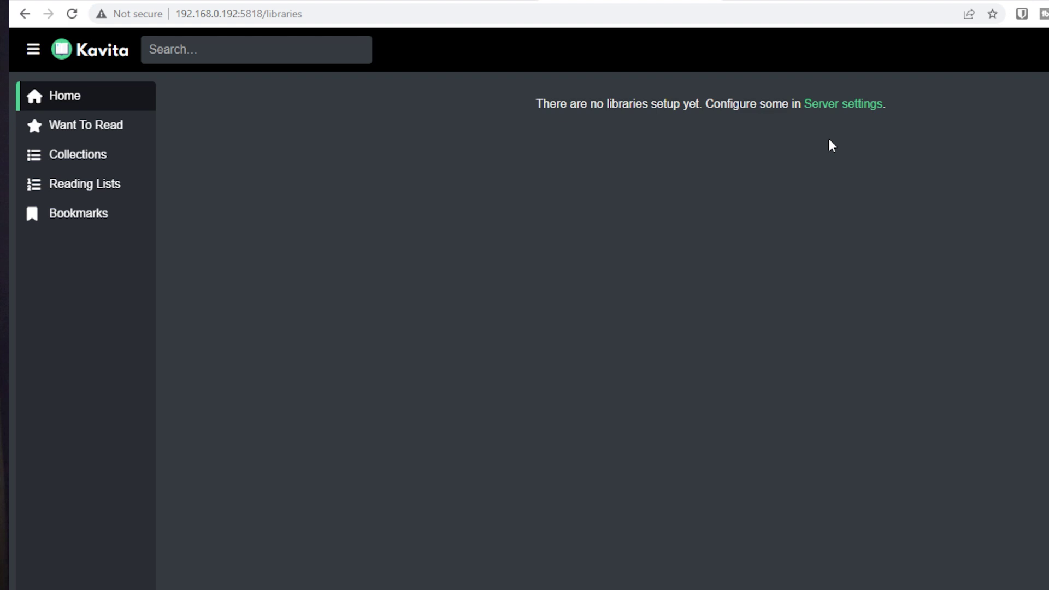
Start a new library in the server settings, named Books and of type Book, and continue to its folder settings.
click(831, 109)
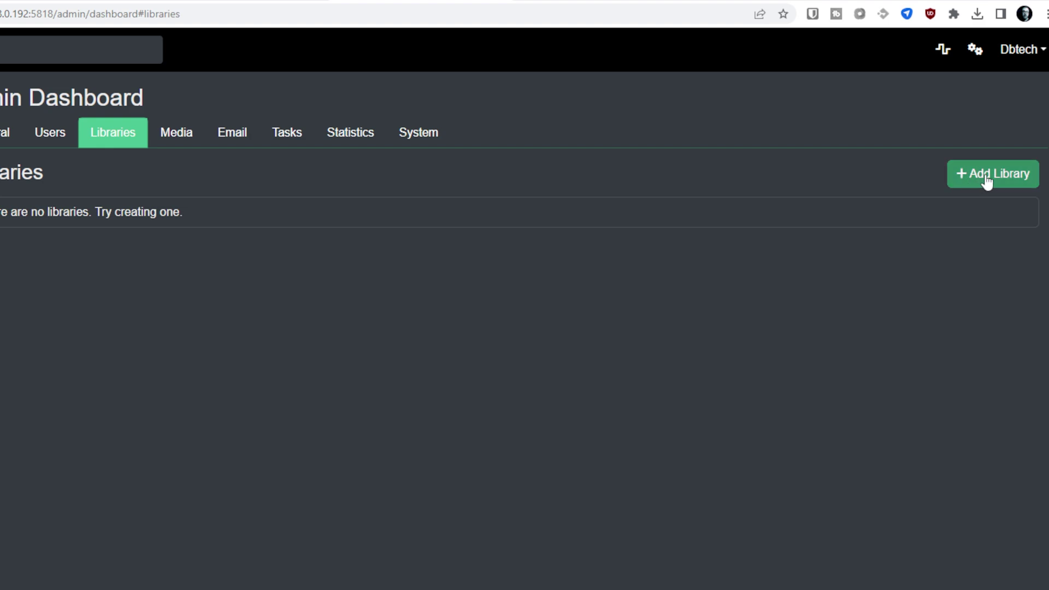
click(986, 177)
click(549, 153)
text(Books)
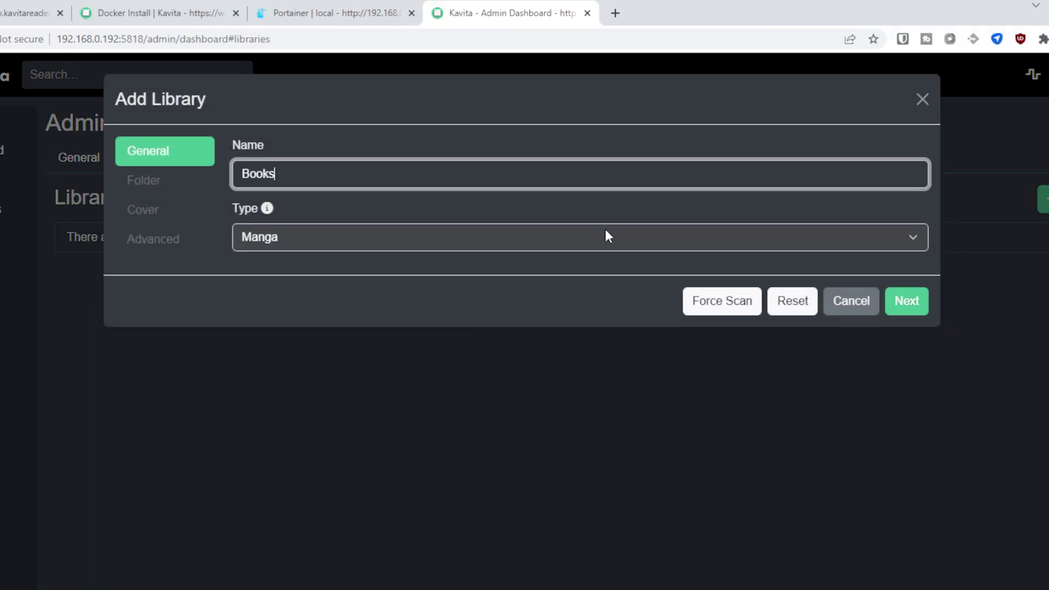
key(Tab)
key(b)
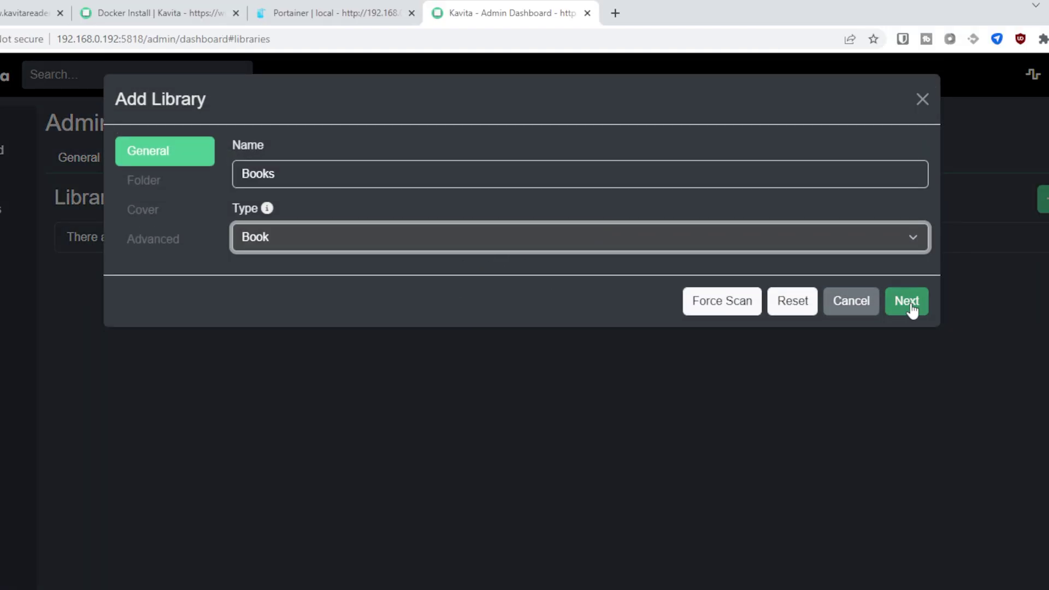
click(907, 302)
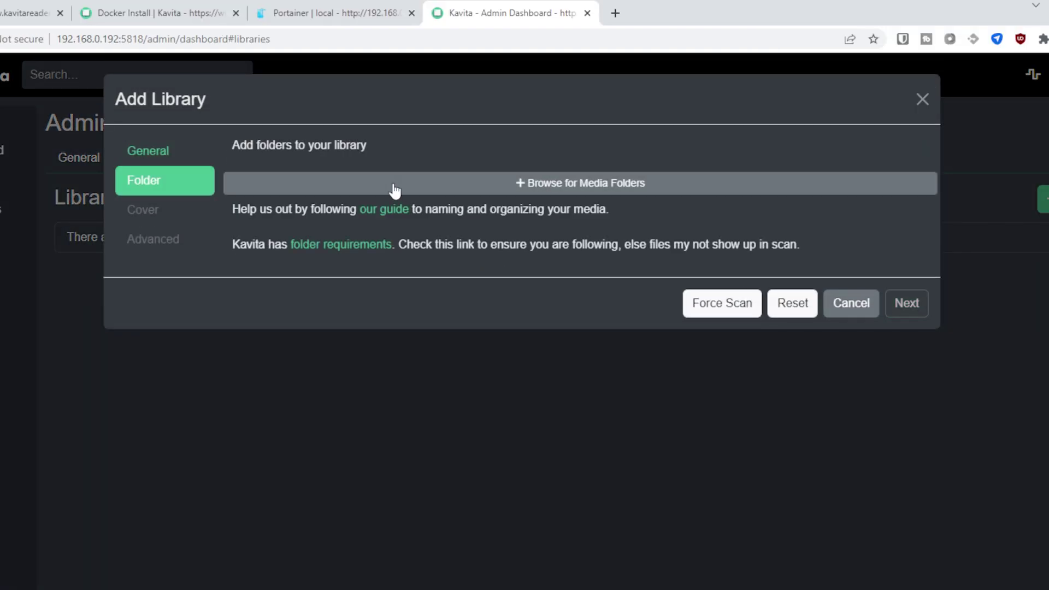
Add the /books directory to the library and save it with the default cover and advanced settings.
click(579, 185)
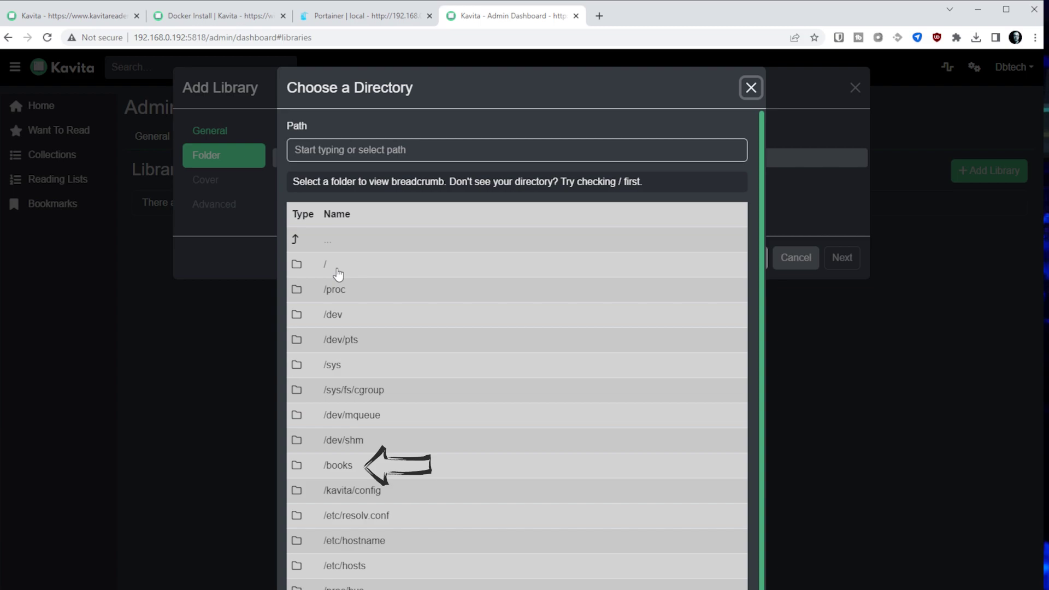
click(338, 465)
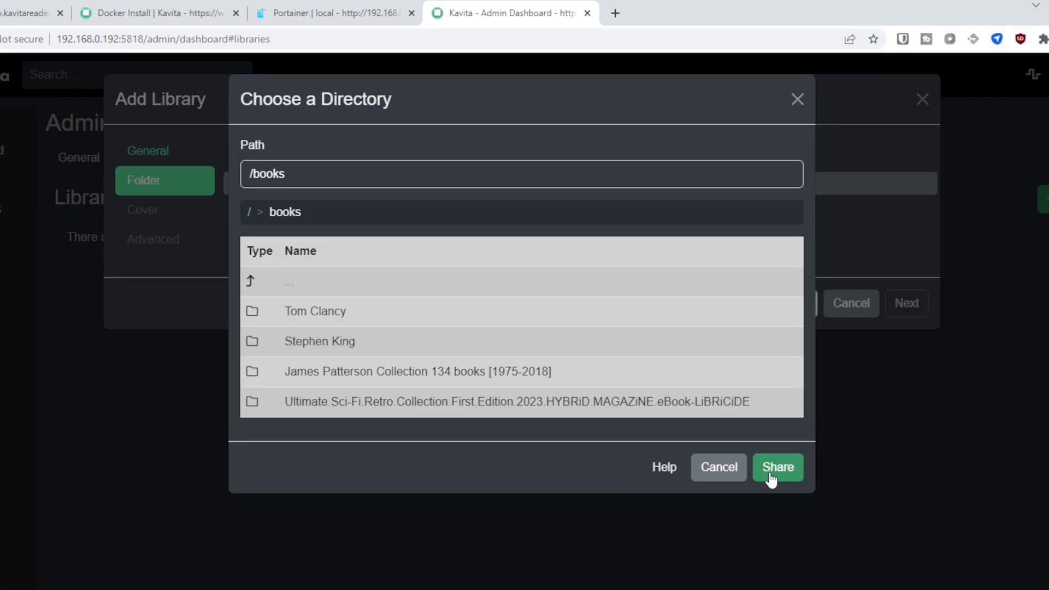
click(770, 475)
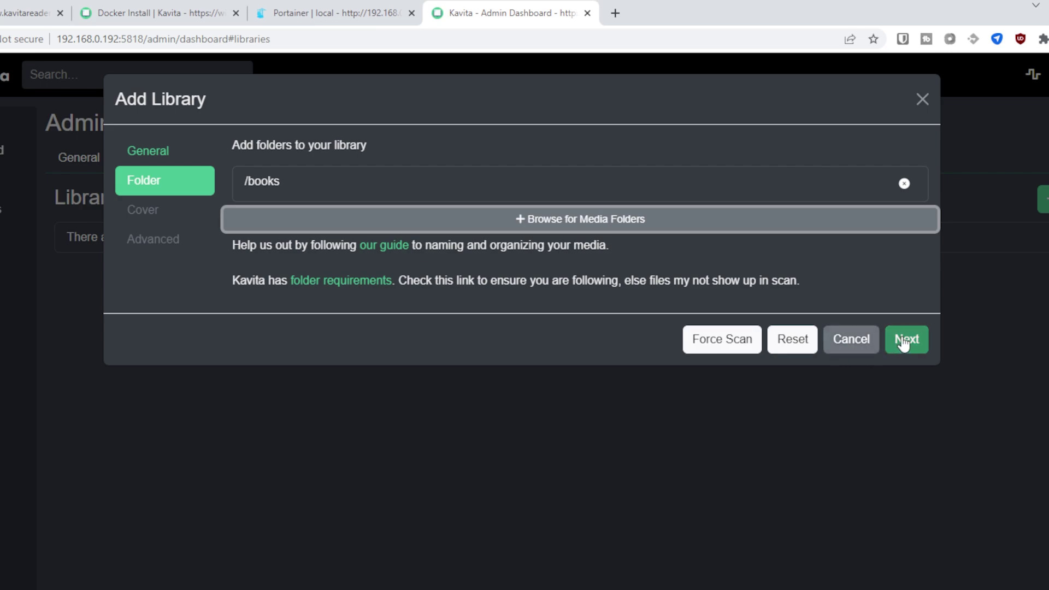
click(904, 344)
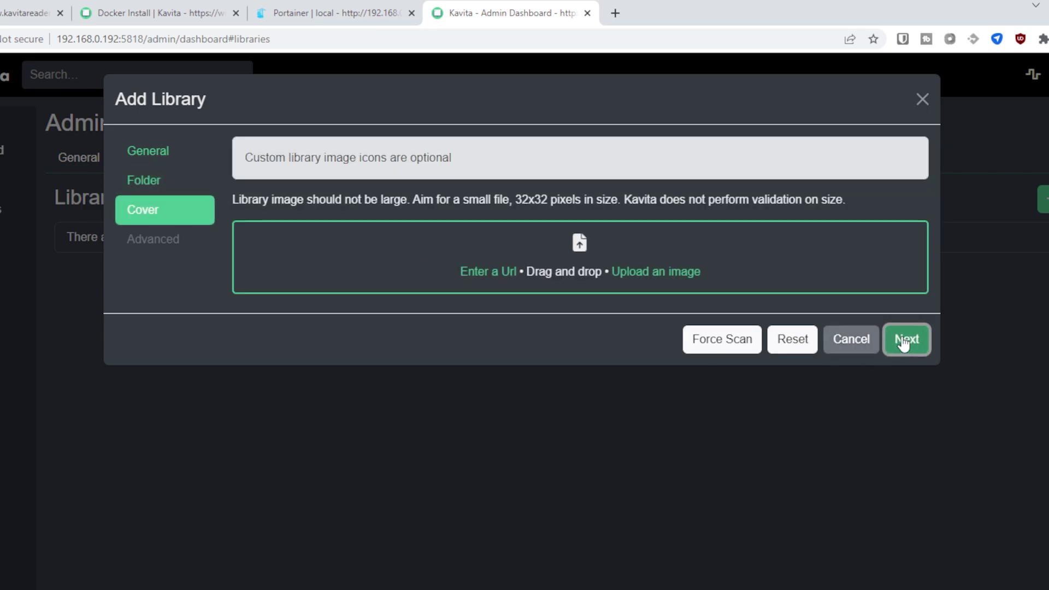
click(904, 341)
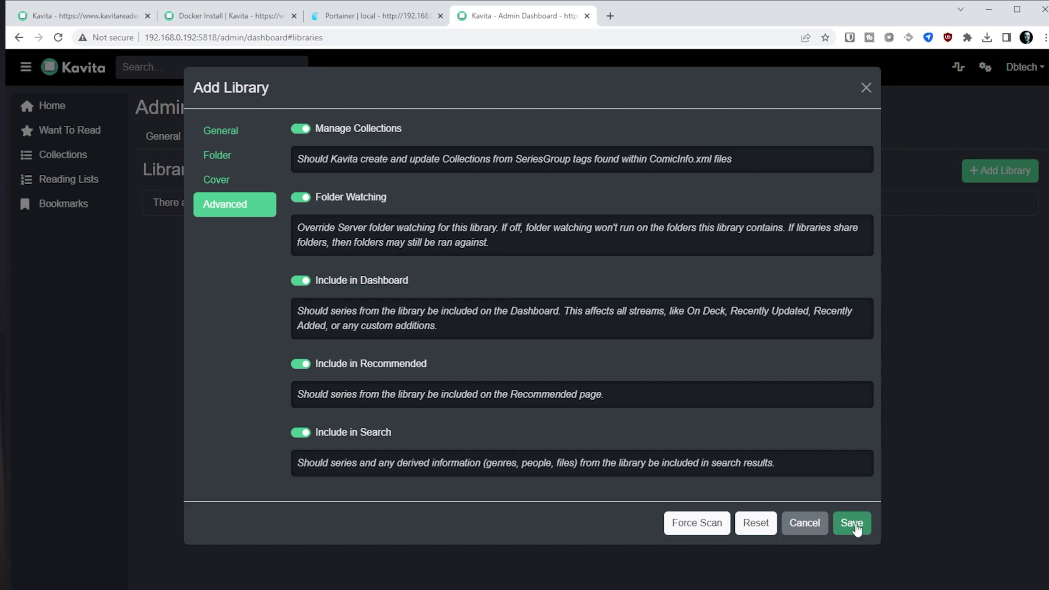
click(853, 525)
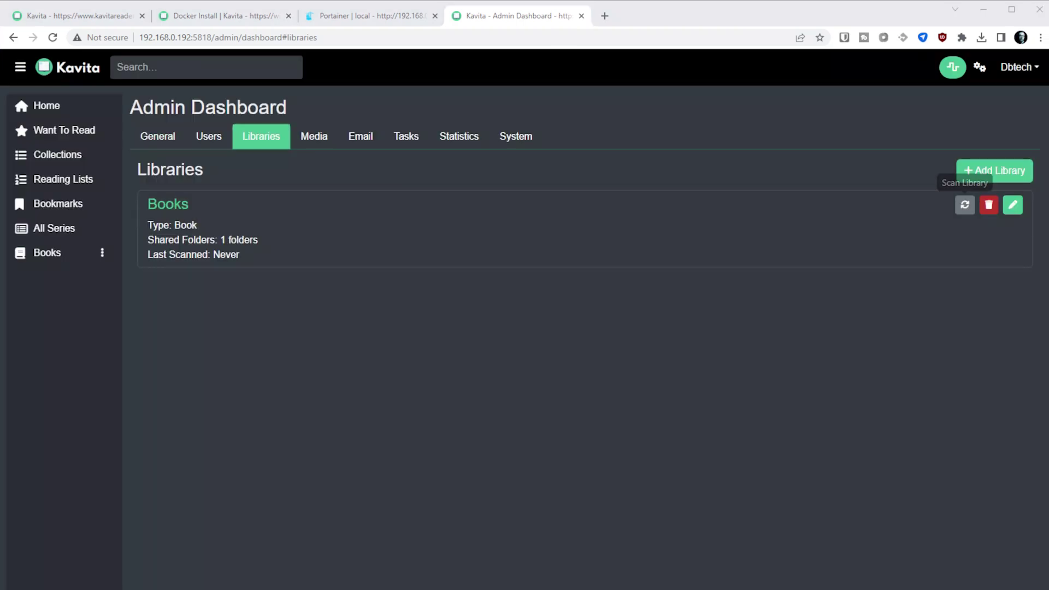
Scan the Books library and open the server activity list.
click(963, 210)
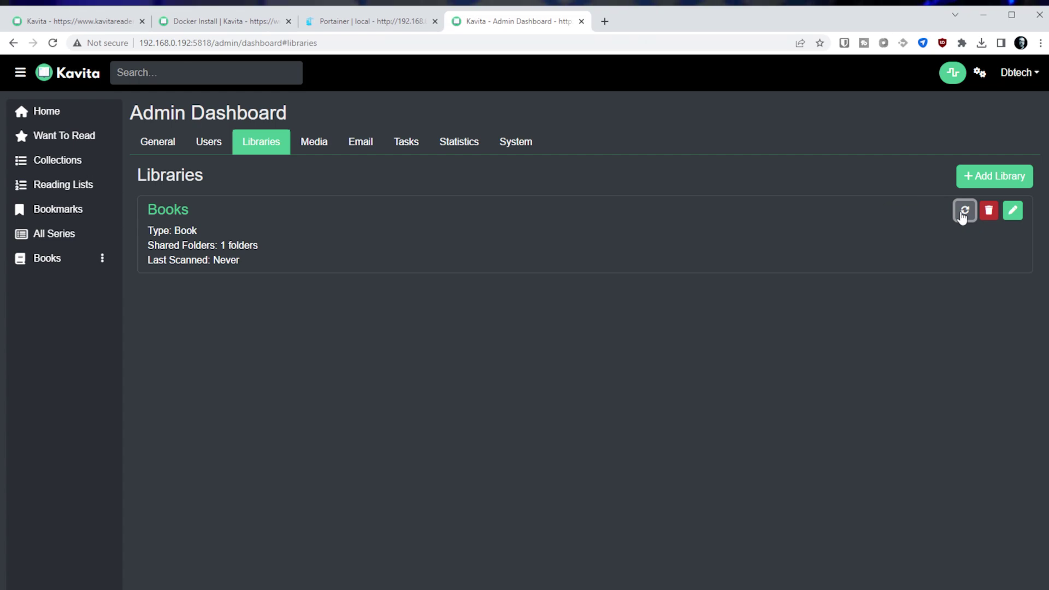
click(951, 76)
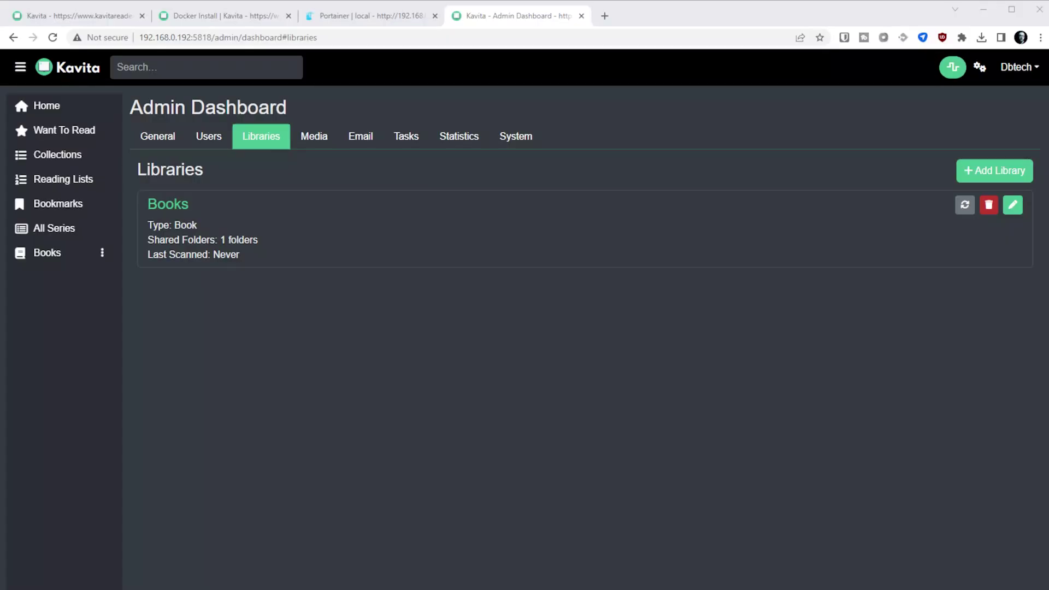
Review the server's admin settings from General through System, including the user invitation form, without inviting anyone.
click(162, 140)
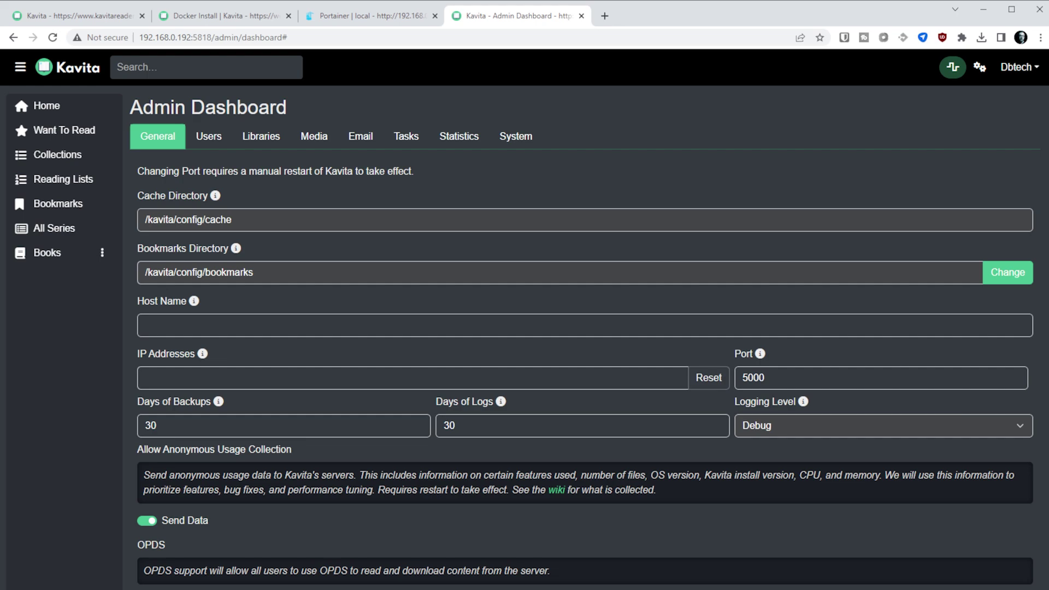
click(207, 137)
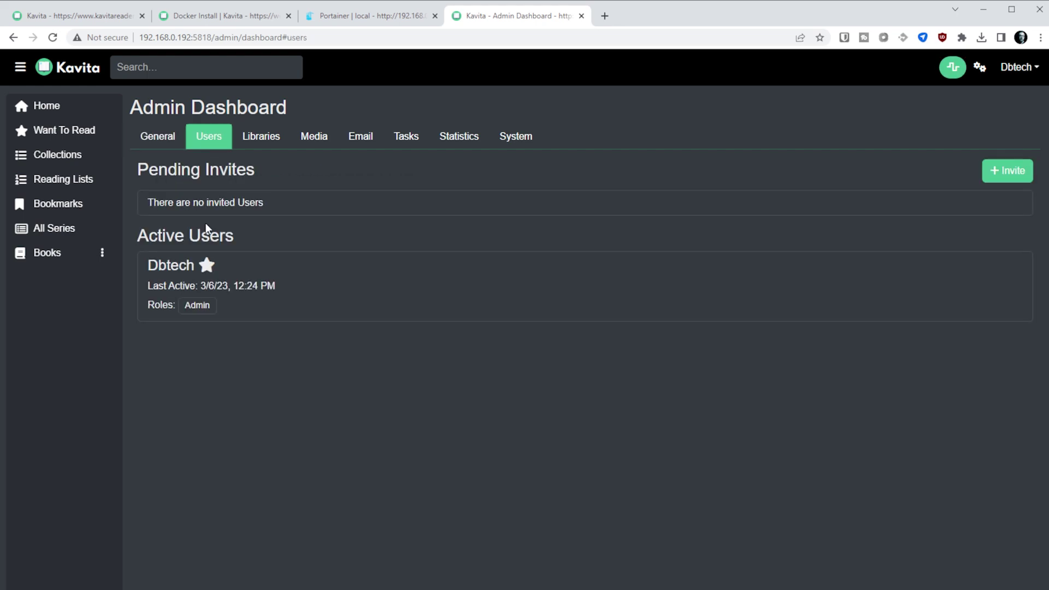
click(996, 176)
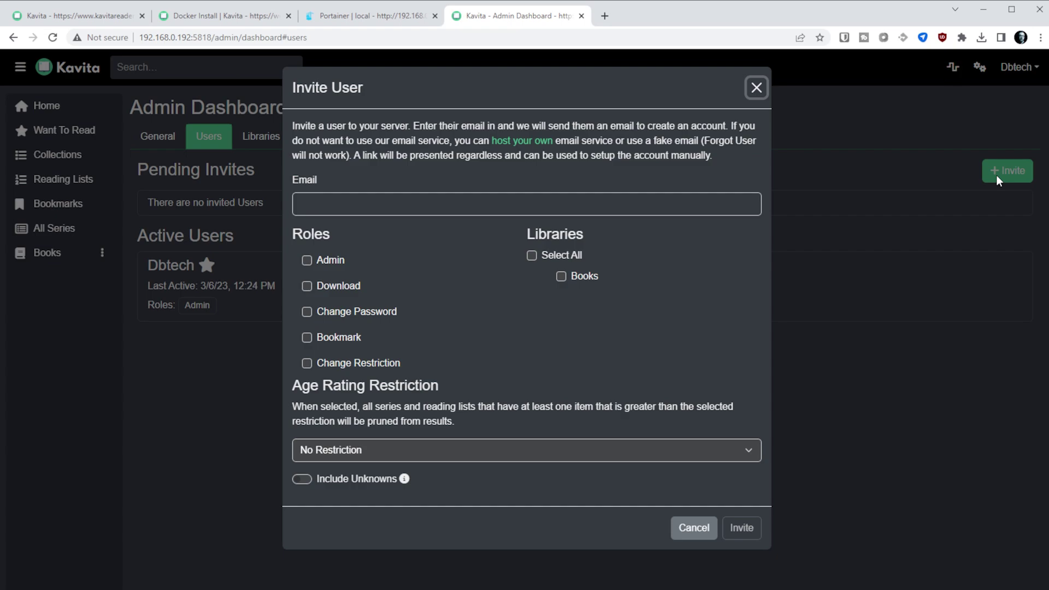
click(756, 87)
click(260, 140)
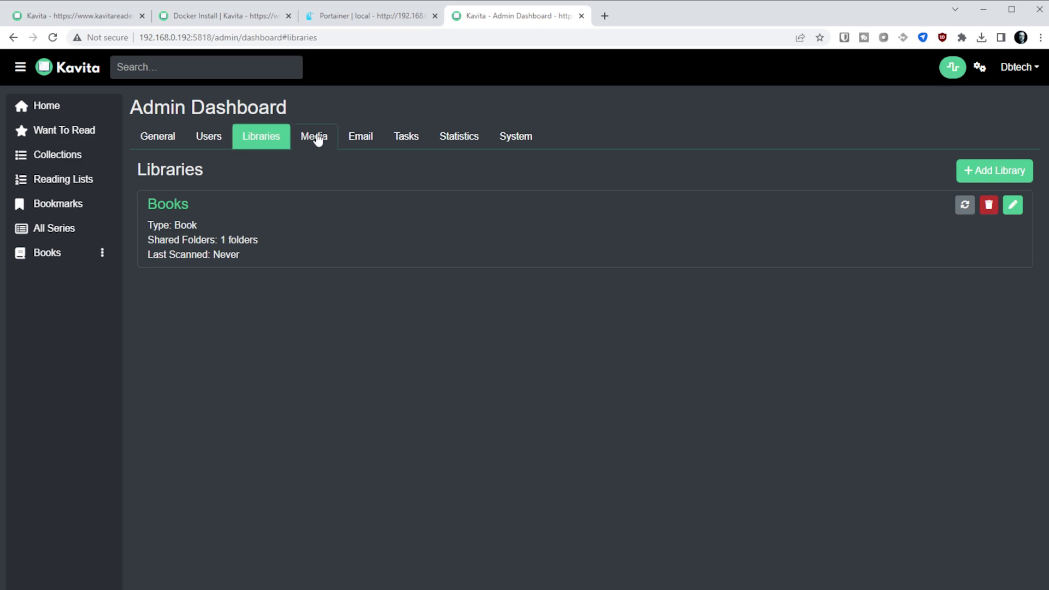
click(318, 140)
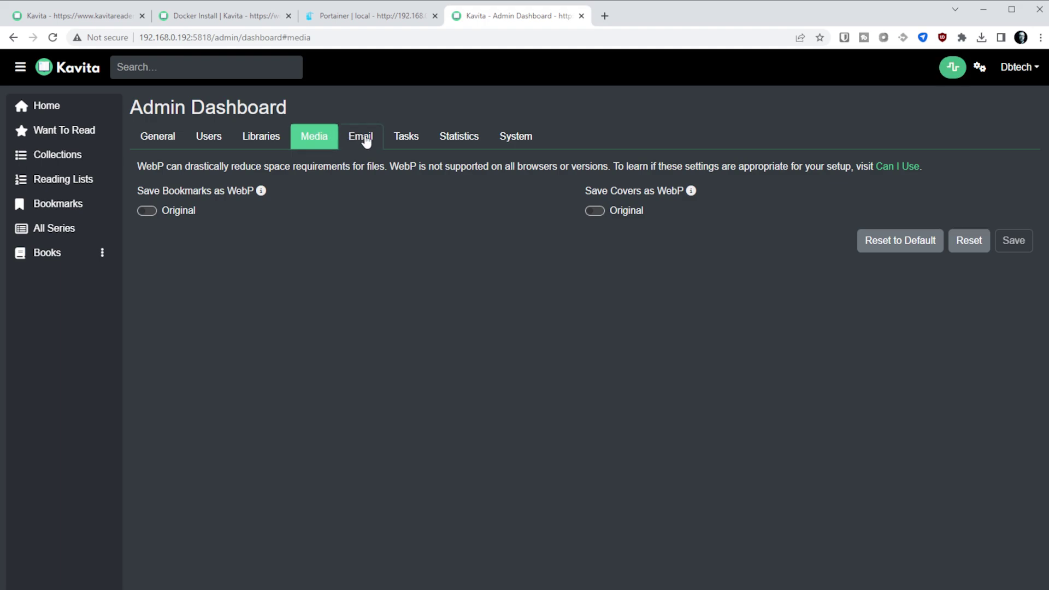
click(365, 140)
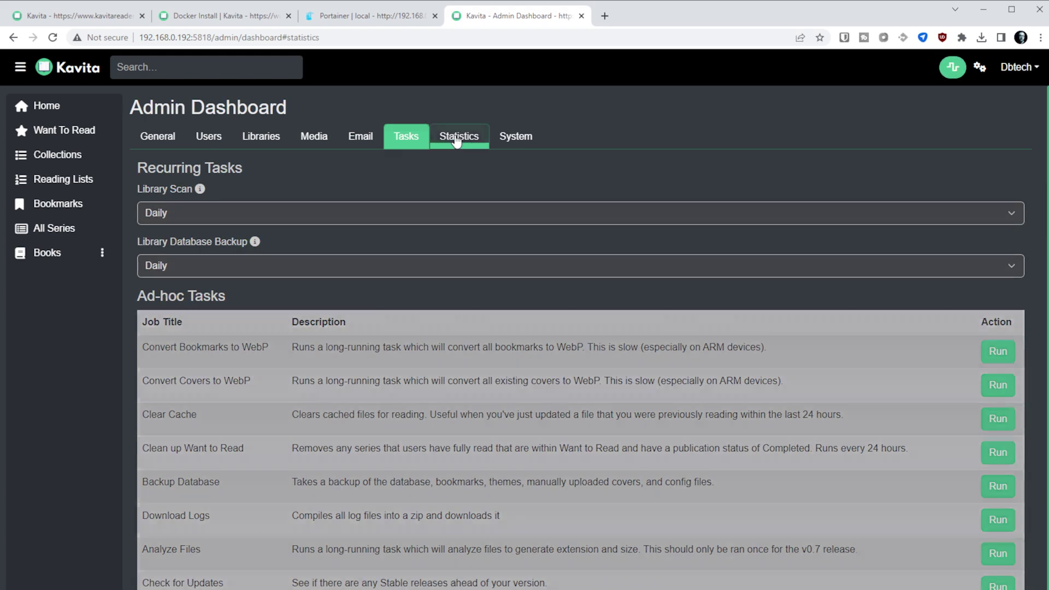
click(457, 138)
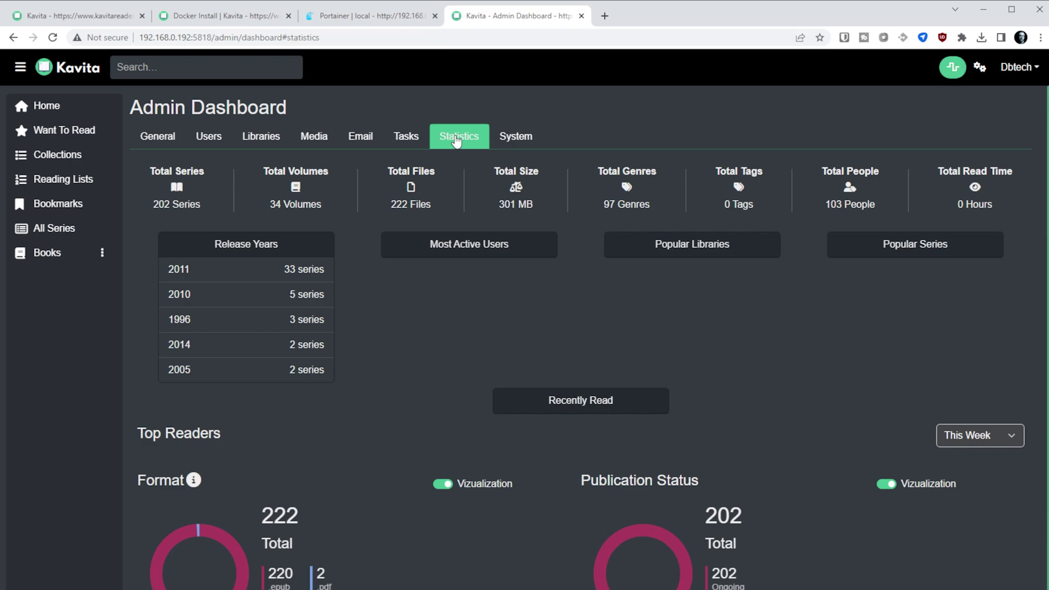
click(514, 137)
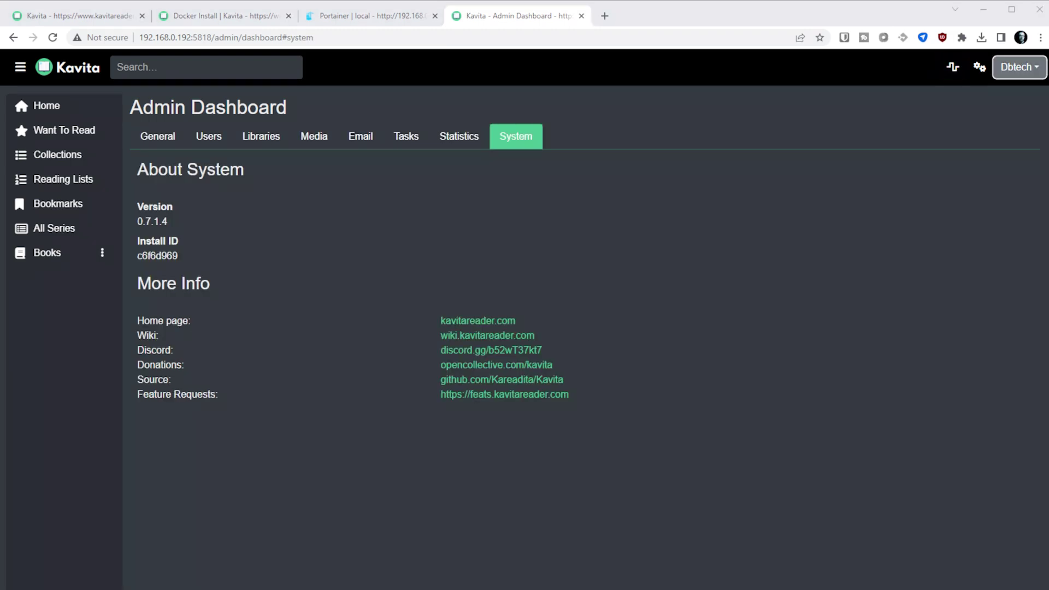
Open the user account settings and examine the account, preferences, 3rd party clients, theme, devices and reading stats sections.
click(1019, 67)
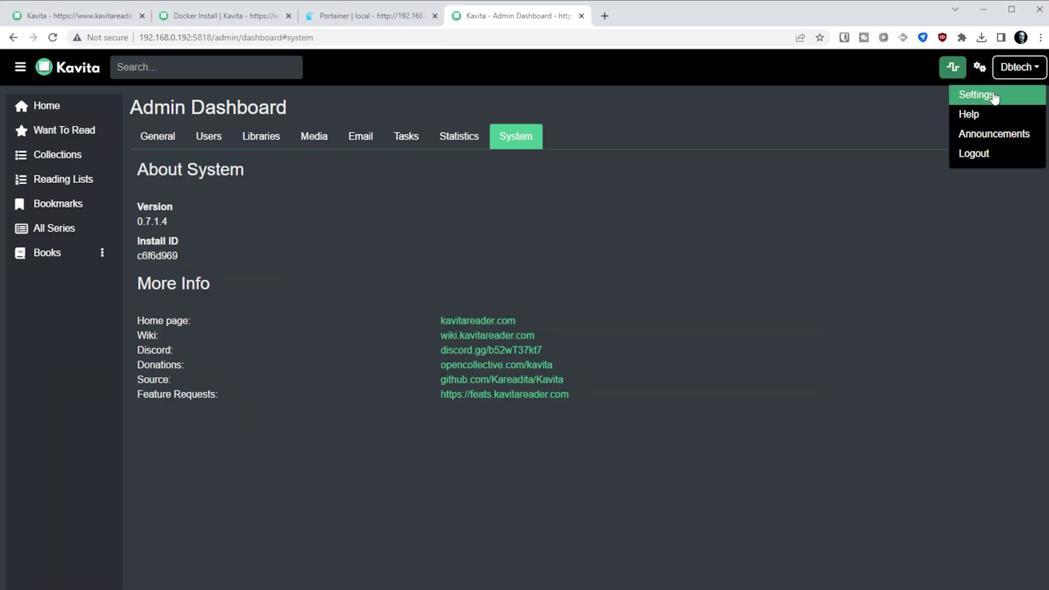
click(994, 96)
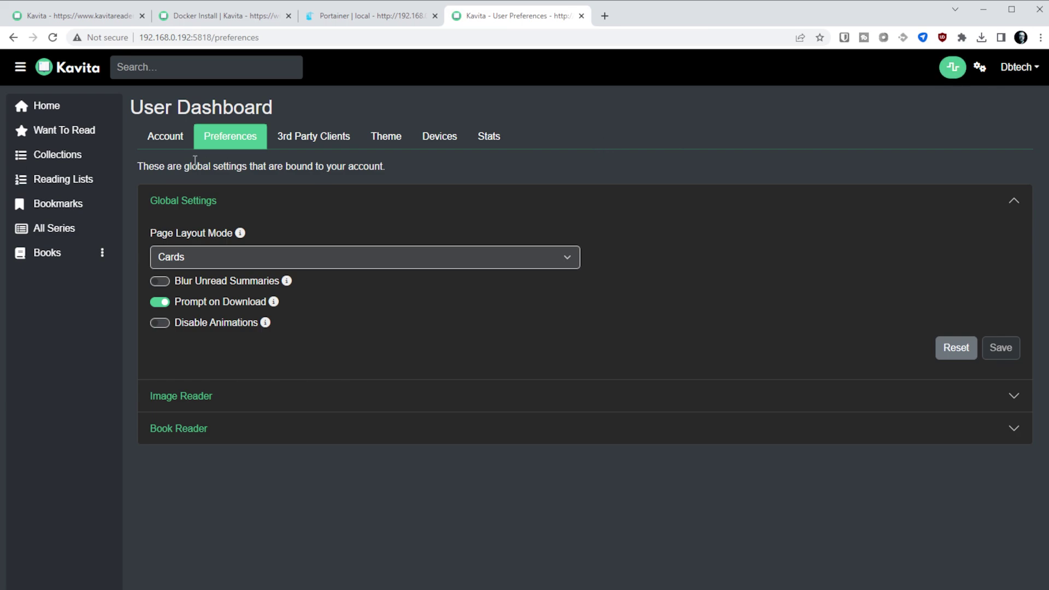
click(162, 141)
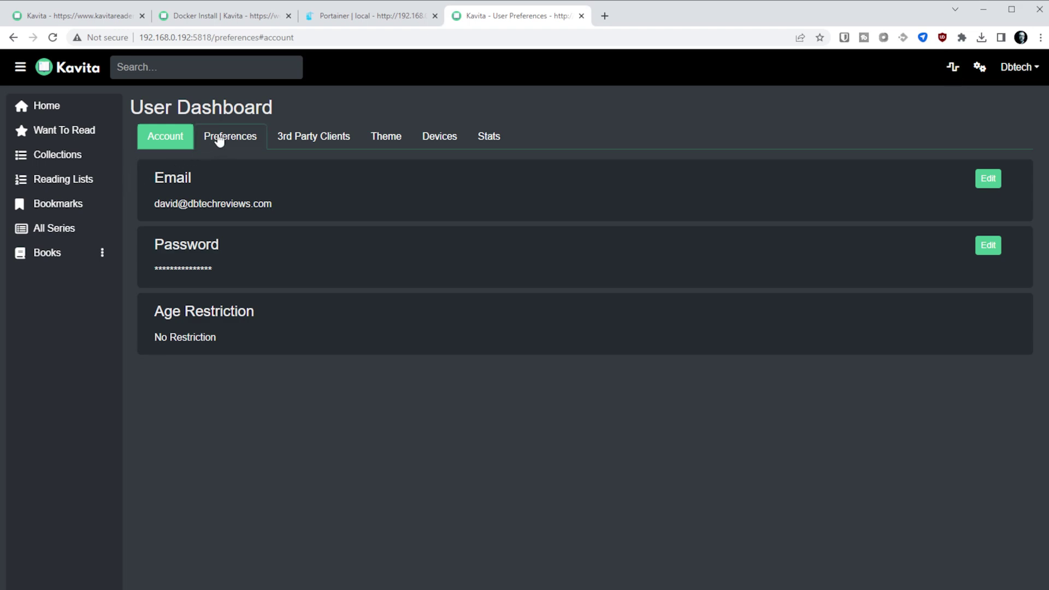
click(219, 138)
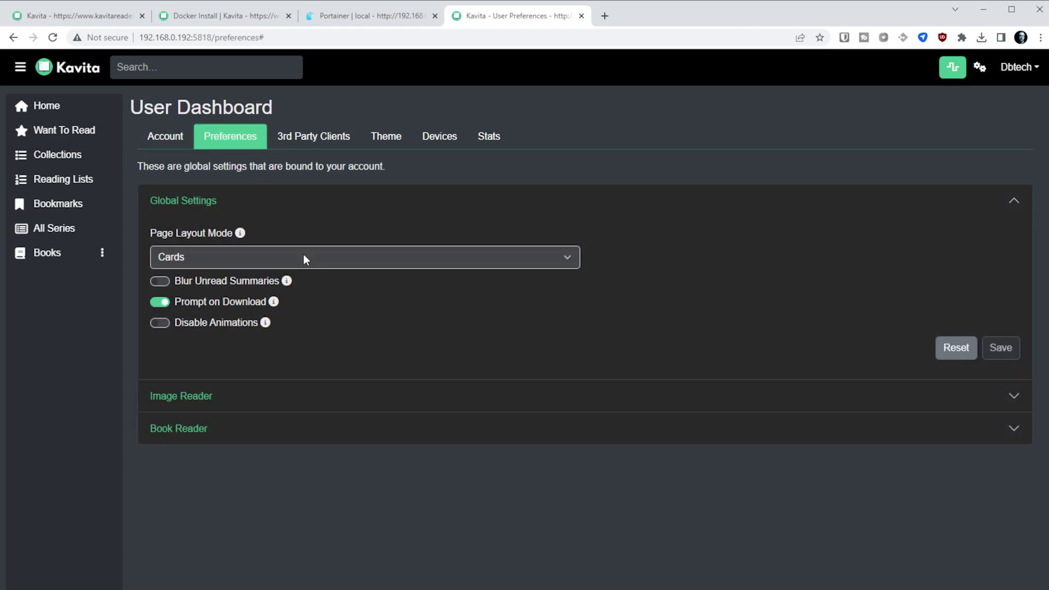
click(312, 143)
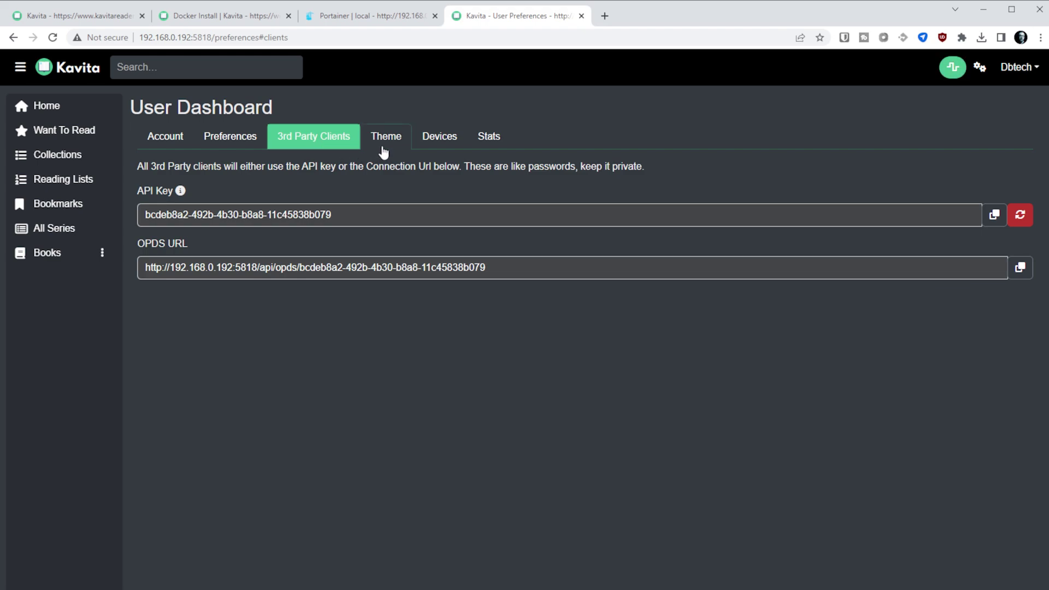
click(384, 152)
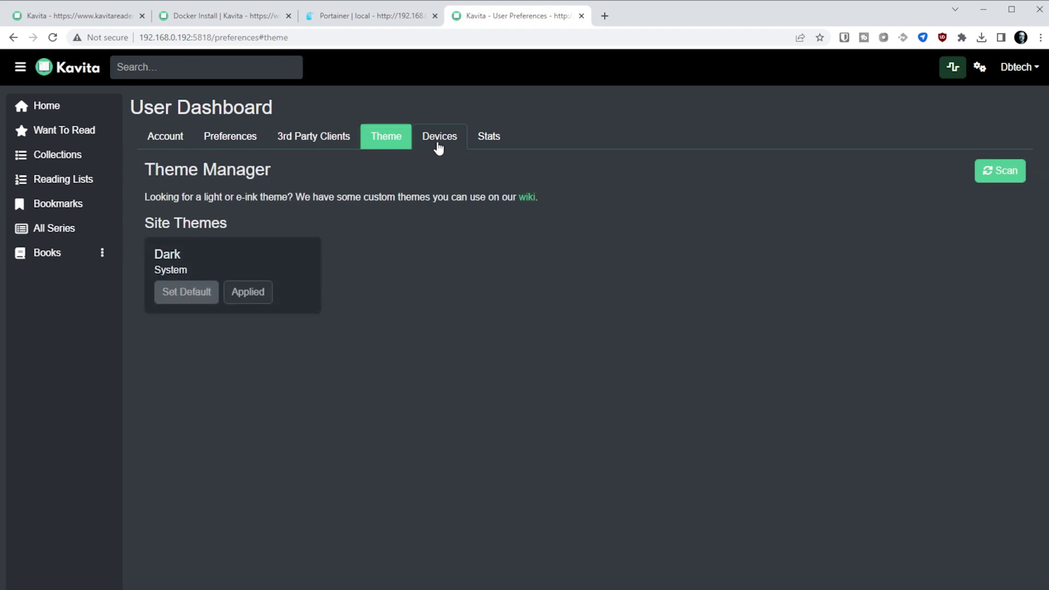
click(438, 145)
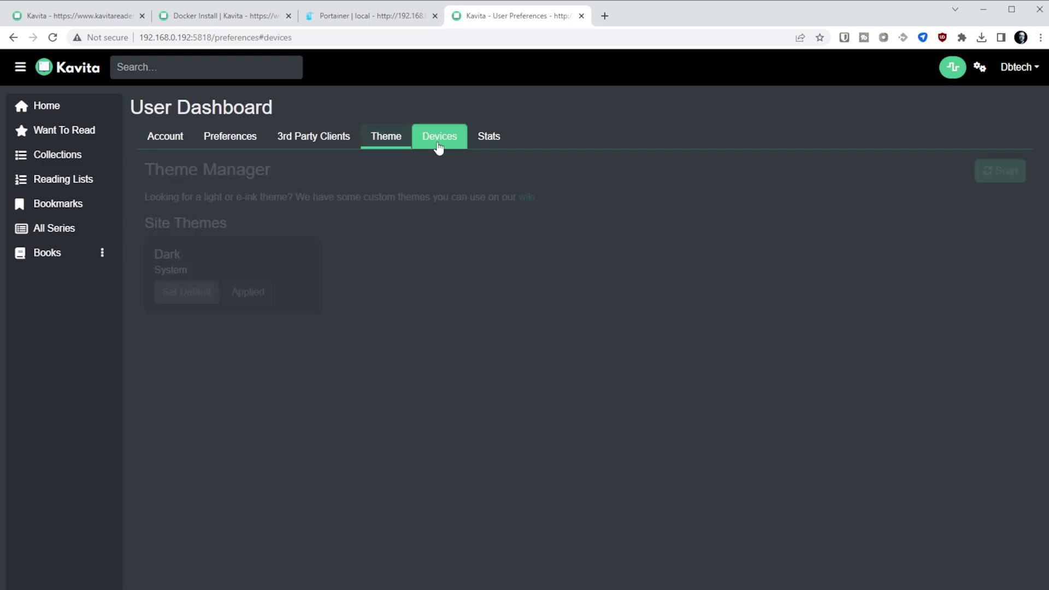
click(488, 139)
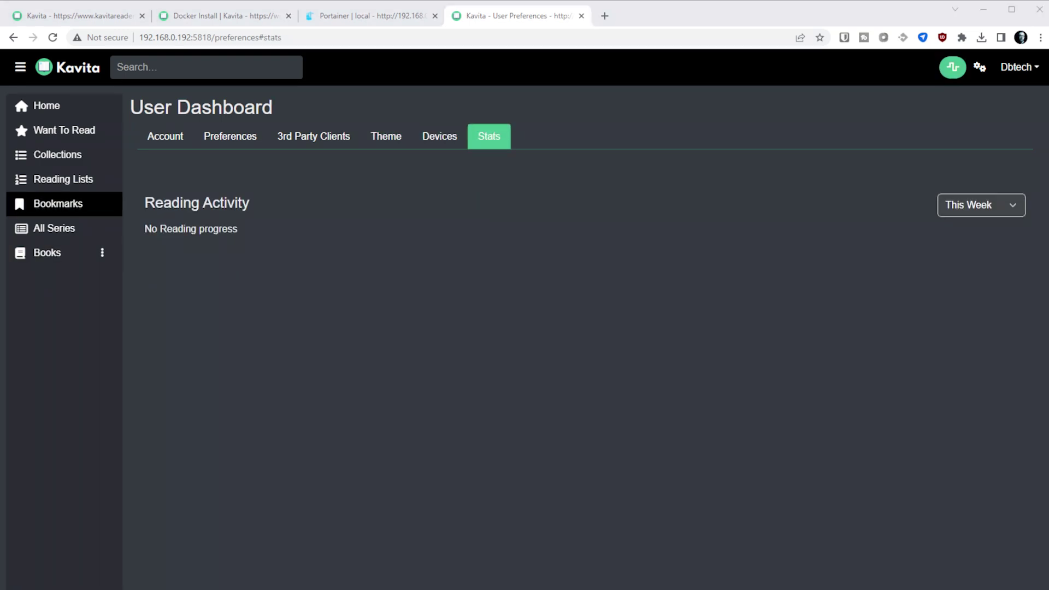
Look through the home page, the Want To Read list, the collections and the reading lists.
click(61, 73)
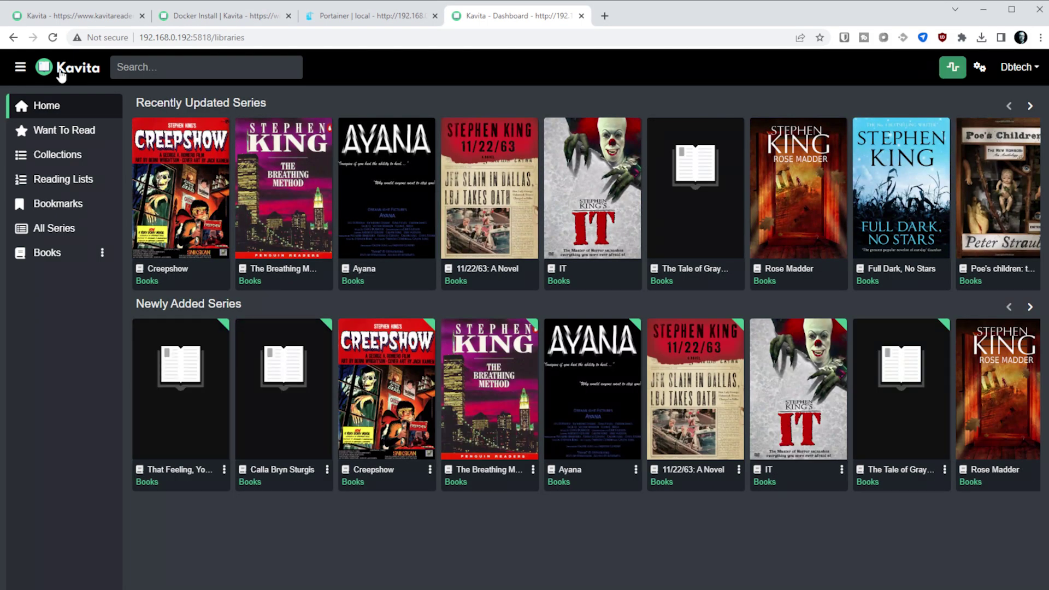
click(35, 133)
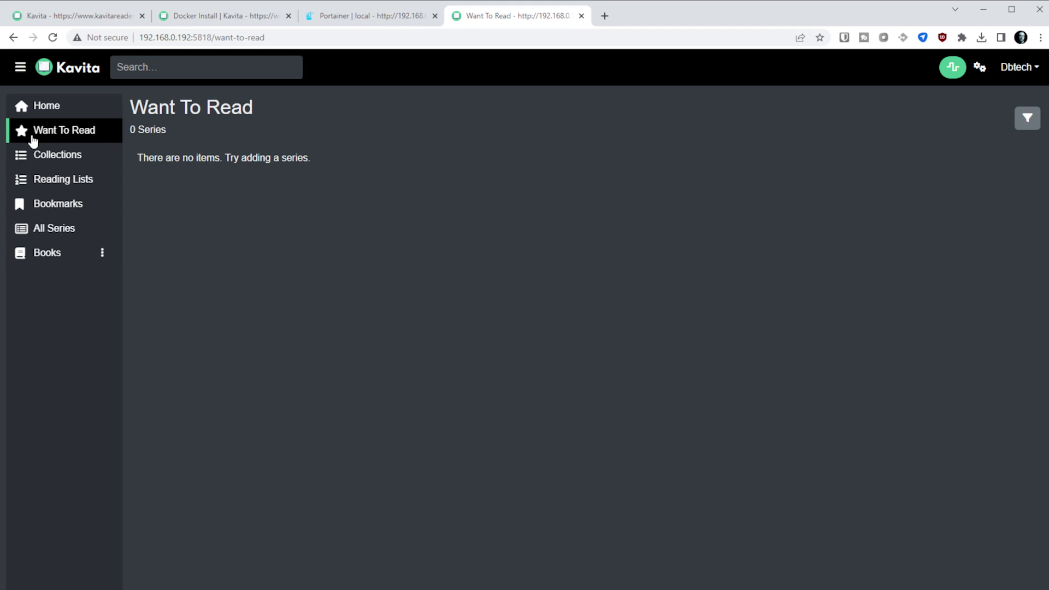
click(37, 163)
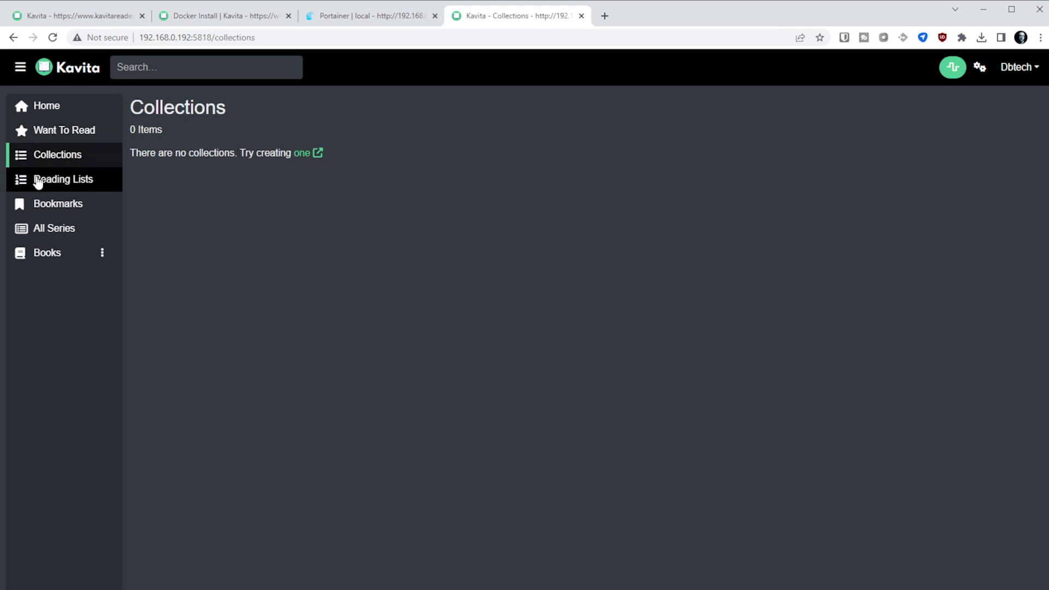
click(37, 182)
Open the book 11/22/63: A Novel from the Books library and start reading it.
click(38, 258)
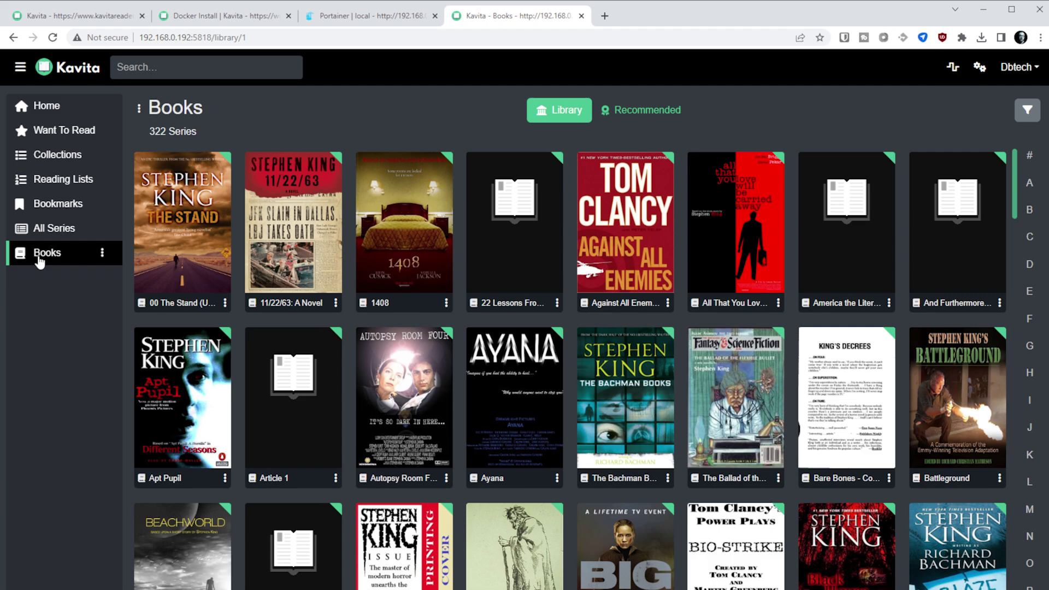
click(269, 248)
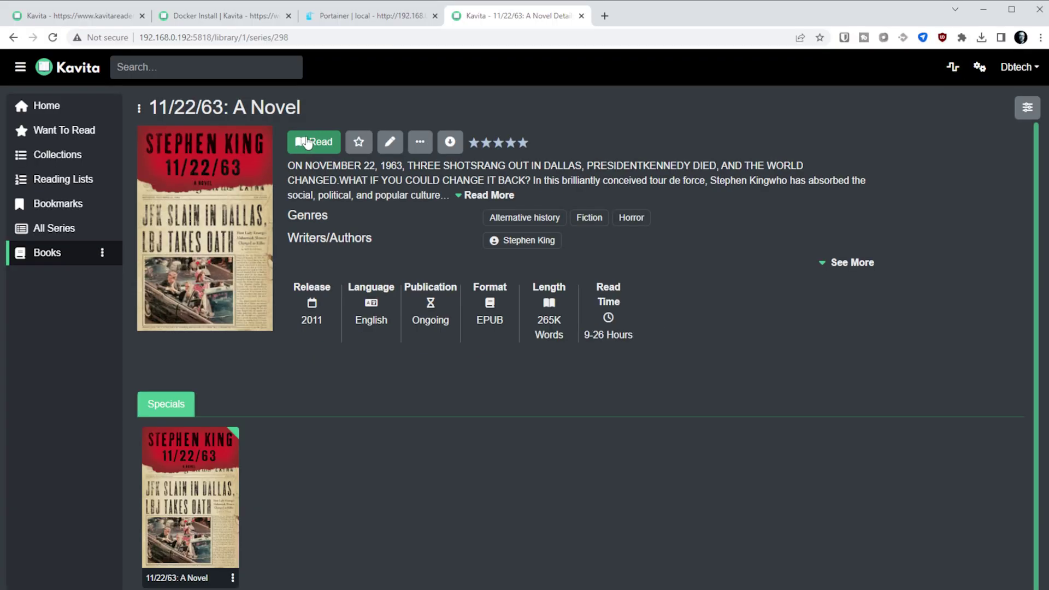
click(307, 142)
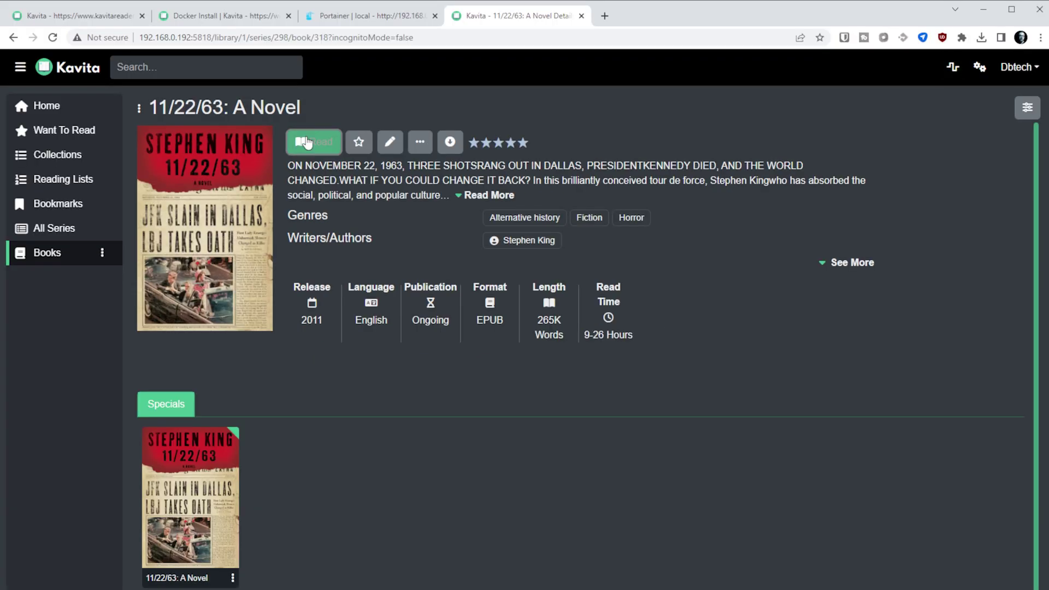